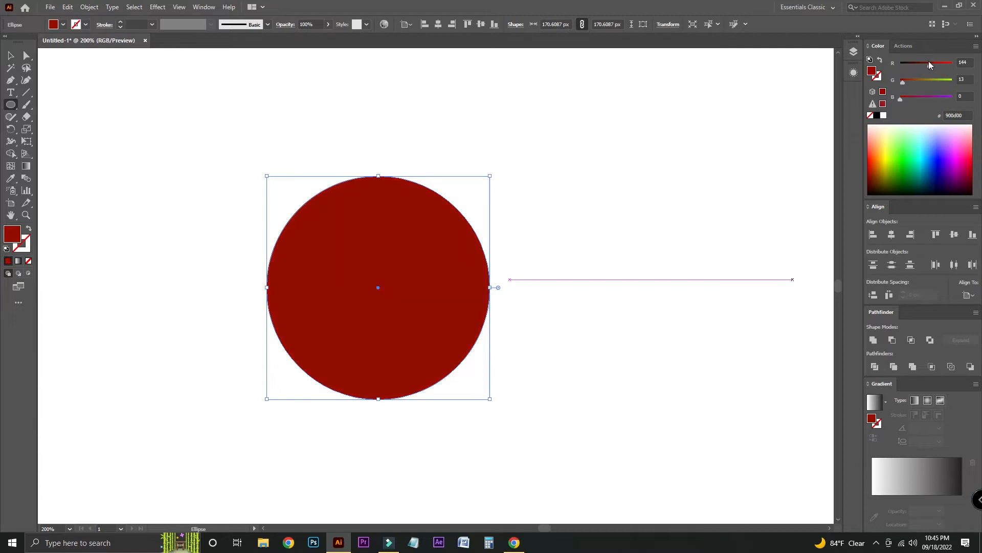
- Copy the red circle and paste the duplicate directly behind the original
{"action": "key", "text": "ctrl+plus"}
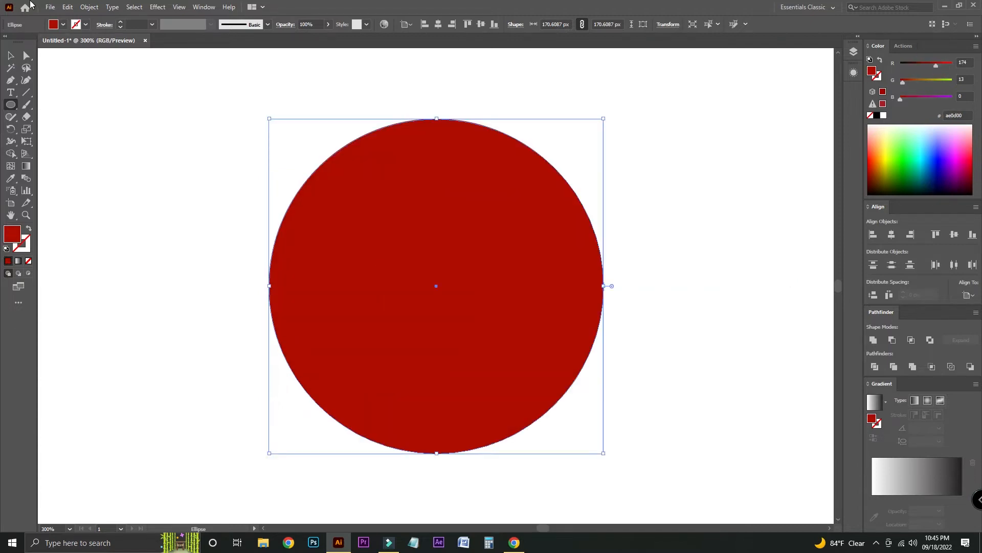
{"action": "left_click", "coordinate": [11, 56]}
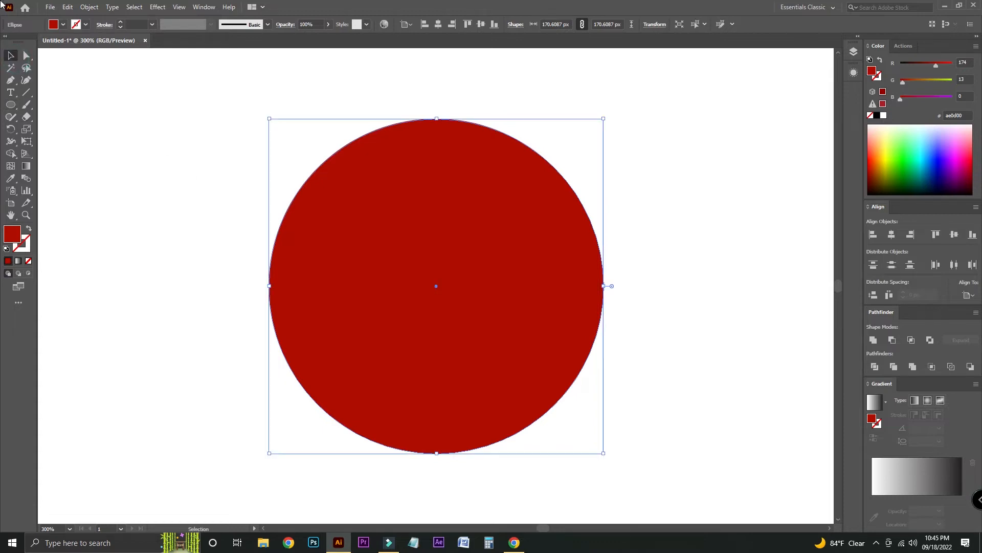
{"action": "left_click", "coordinate": [70, 9]}
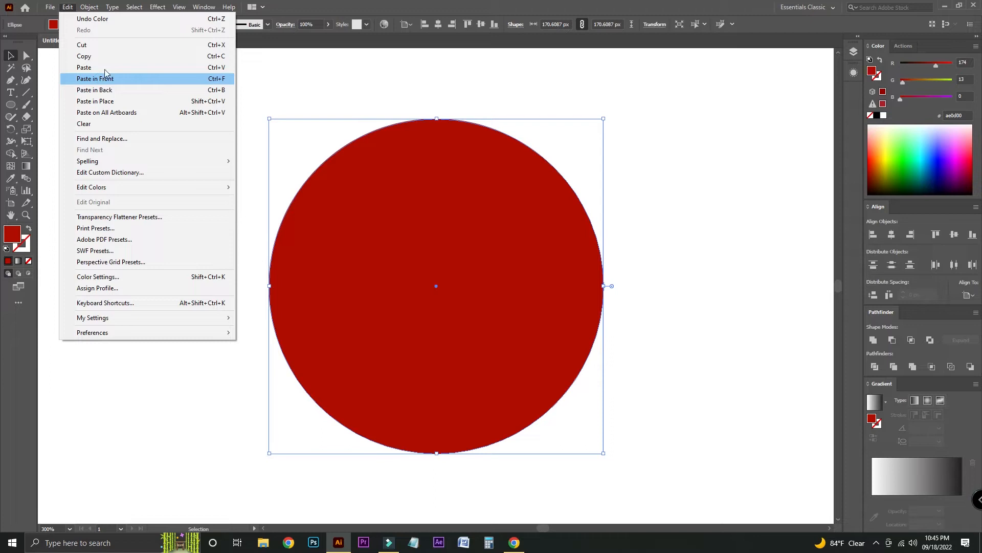
{"action": "left_click", "coordinate": [96, 57]}
{"action": "left_click", "coordinate": [70, 7]}
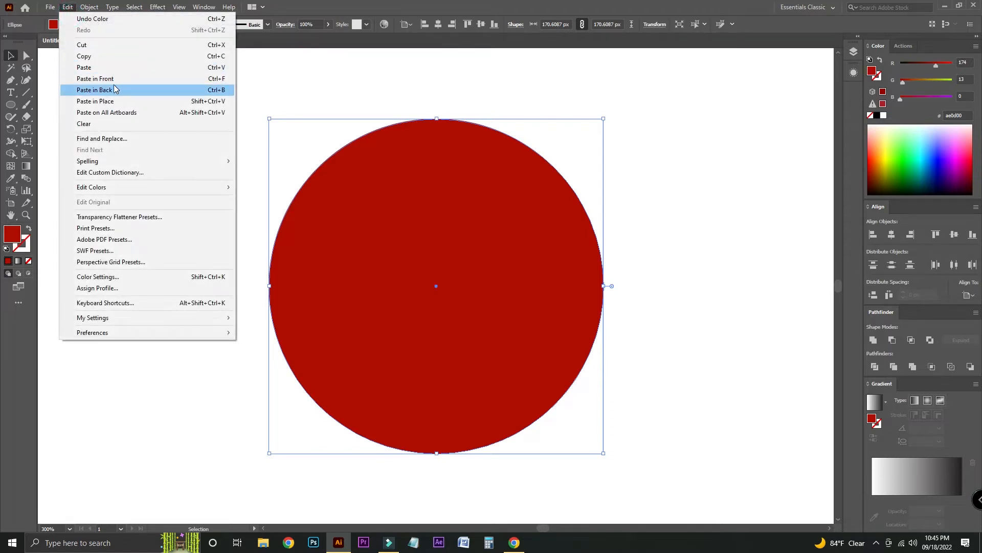
{"action": "left_click", "coordinate": [114, 89]}
- Scale the duplicate circle down to about 165.5 px wide and offset it toward the upper right of the original circle
{"action": "left_click_drag", "start_coordinate": [269, 455], "coordinate": [298, 438]}
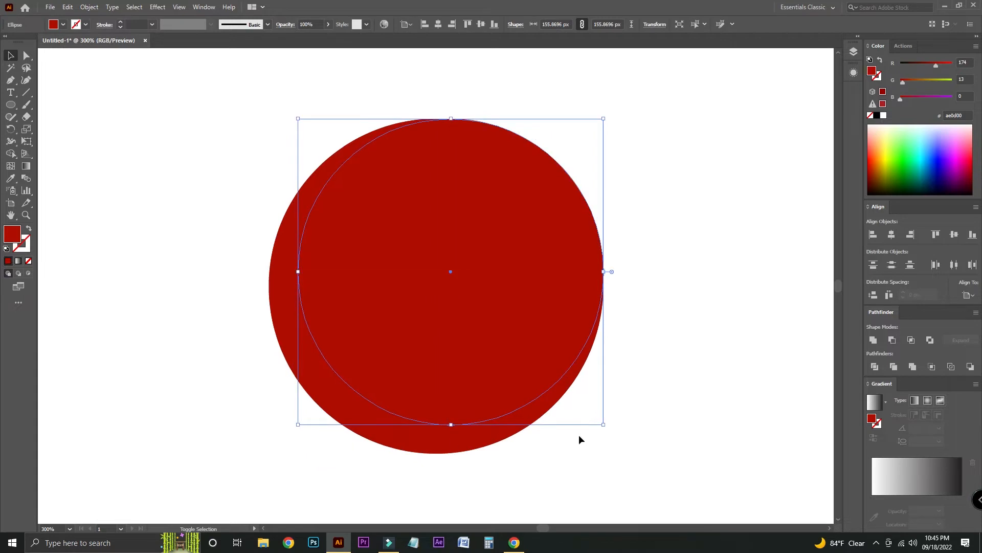
{"action": "mouse_move", "coordinate": [603, 426]}
{"action": "left_mouse_down"}
{"action": "mouse_move", "coordinate": [614, 443]}
{"action": "mouse_move", "coordinate": [616, 435]}
{"action": "left_mouse_up"}
{"action": "mouse_move", "coordinate": [499, 361]}
{"action": "left_mouse_down"}
{"action": "mouse_move", "coordinate": [501, 373]}
{"action": "mouse_move", "coordinate": [503, 364]}
{"action": "left_mouse_up"}
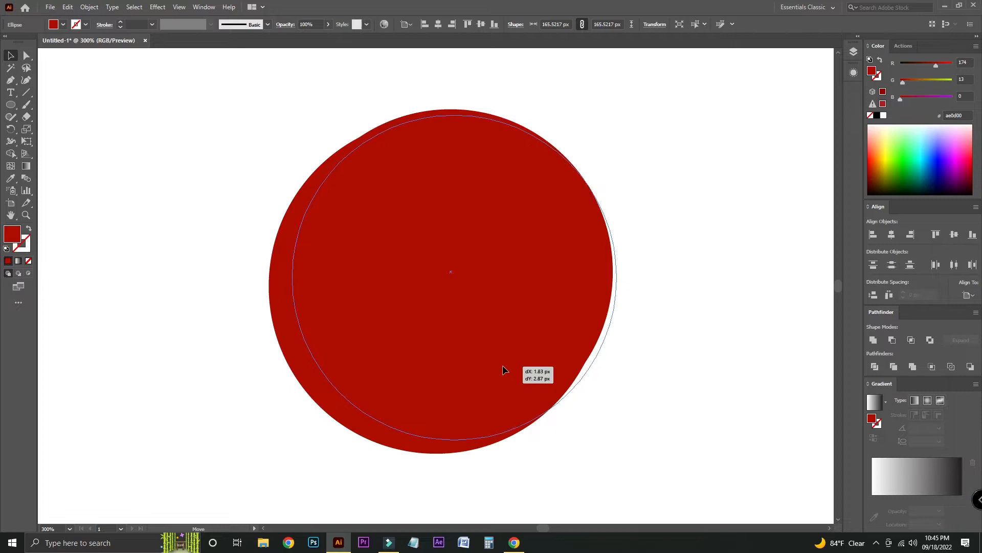
- Remove the sliver of the smaller circle that sticks out past the larger one with Shape Builder, and deselect the shapes
{"action": "left_click", "coordinate": [441, 375], "text": "shift"}
{"action": "left_click", "coordinate": [11, 153]}
{"action": "left_click", "coordinate": [572, 174], "text": "alt"}
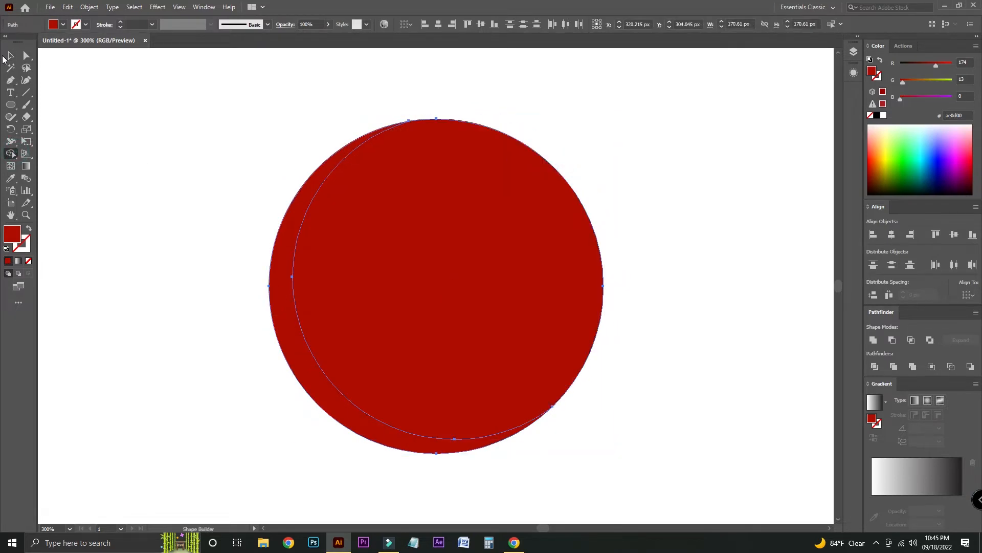
{"action": "left_click", "coordinate": [11, 56]}
{"action": "left_click", "coordinate": [204, 113]}
- Apply a linear gradient to the inner circle shape and set its start stop to pure red in RGB mode
{"action": "left_click", "coordinate": [441, 244]}
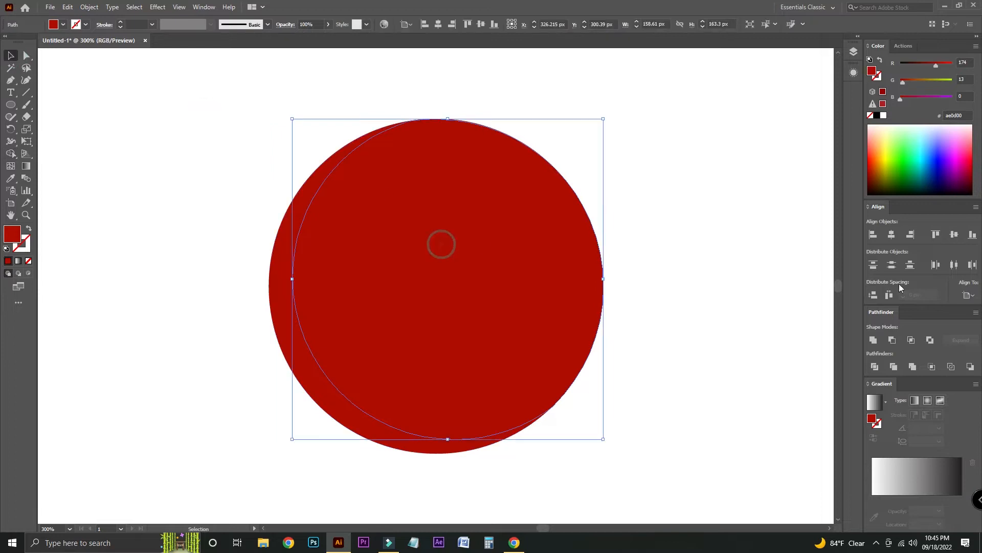
{"action": "left_click", "coordinate": [874, 405]}
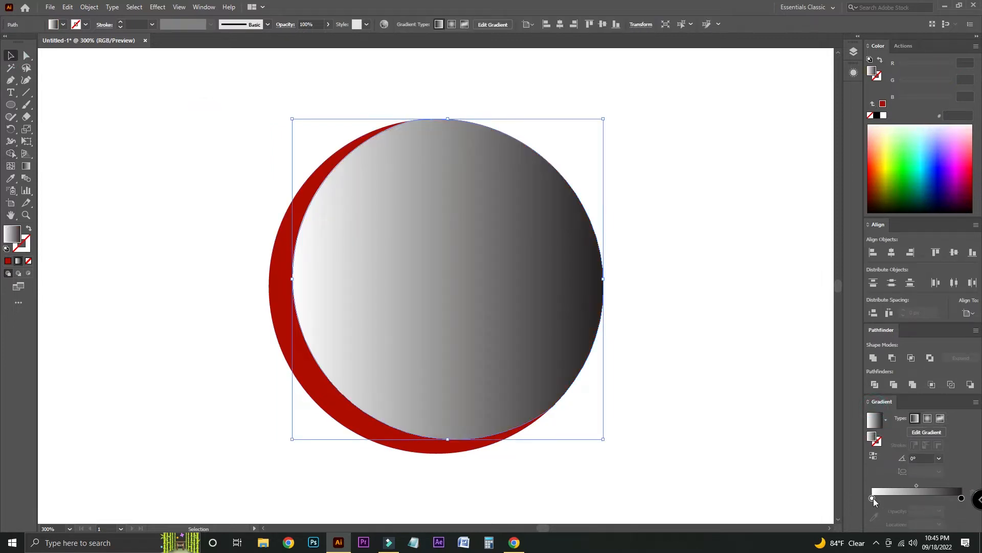
{"action": "double_click", "coordinate": [873, 498]}
{"action": "left_click", "coordinate": [959, 377]}
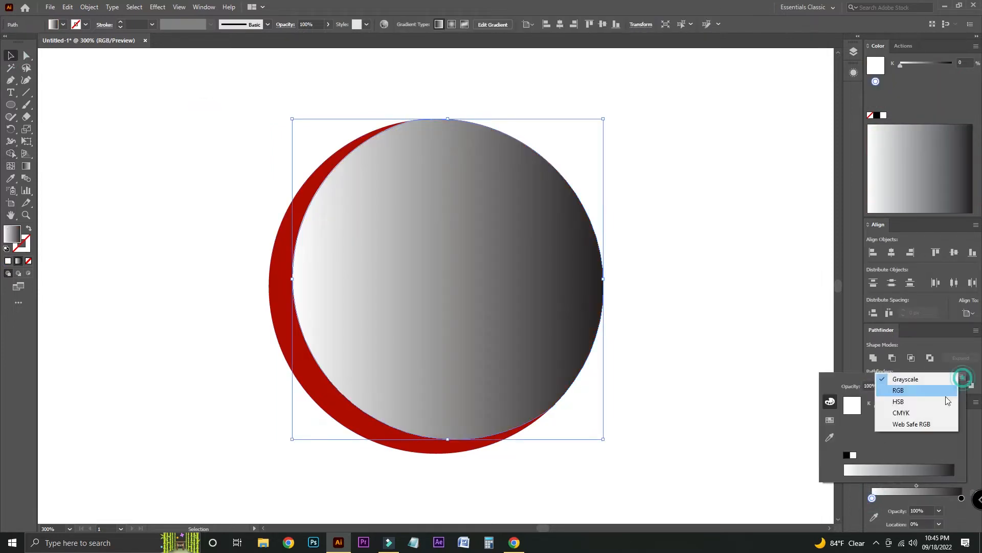
{"action": "left_click", "coordinate": [915, 392]}
{"action": "left_click_drag", "start_coordinate": [861, 424], "coordinate": [860, 424]}
{"action": "left_click_drag", "start_coordinate": [928, 439], "coordinate": [872, 438]}
- Switch the gradient's end stop to RGB and set it to orange ffb100
{"action": "double_click", "coordinate": [961, 498]}
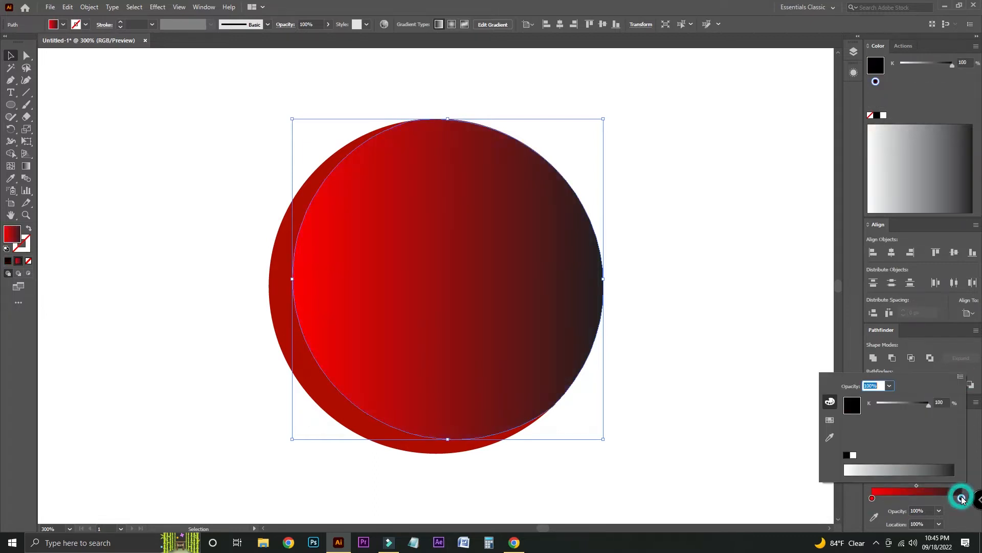
{"action": "left_click", "coordinate": [959, 383]}
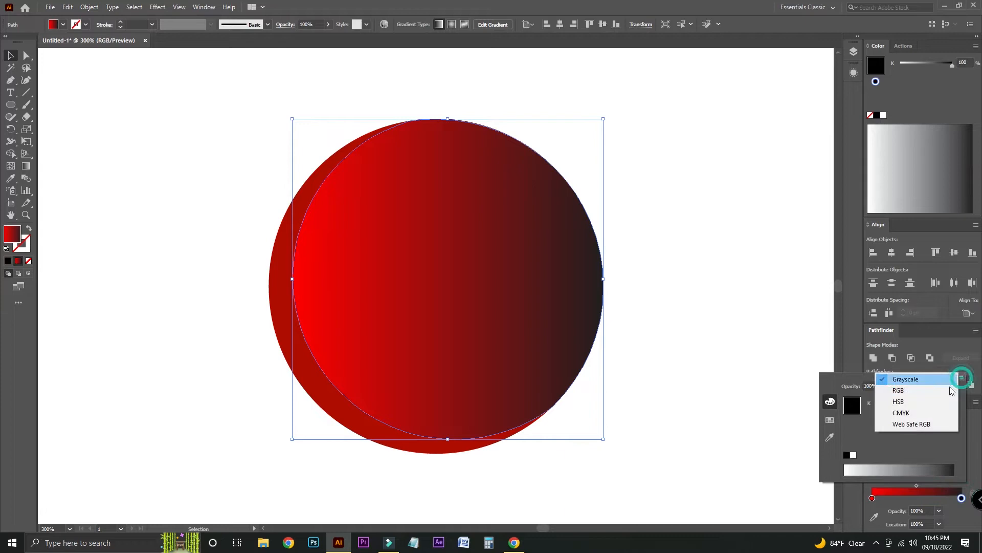
{"action": "left_click", "coordinate": [921, 392]}
{"action": "left_click_drag", "start_coordinate": [909, 404], "coordinate": [945, 417]}
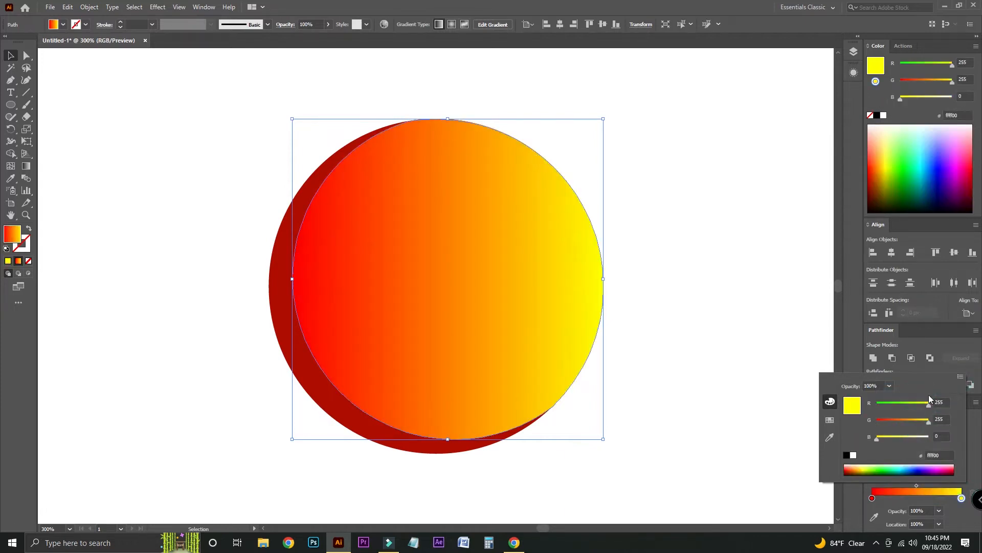
{"action": "left_click_drag", "start_coordinate": [921, 423], "coordinate": [913, 420]}
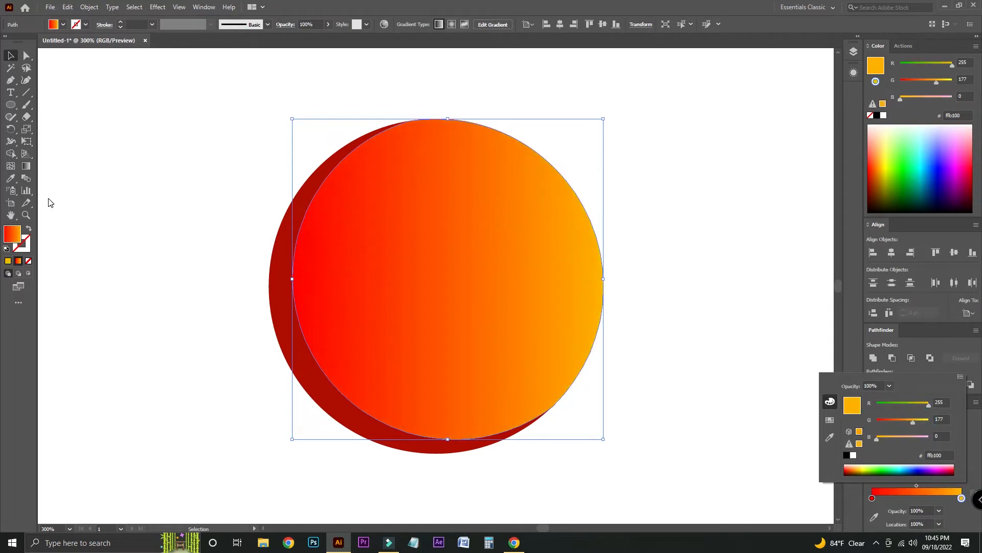
- Redirect the inner circle's gradient to 45°, running from red at the lower left to orange at the upper right, and deselect it
{"action": "left_click", "coordinate": [30, 165]}
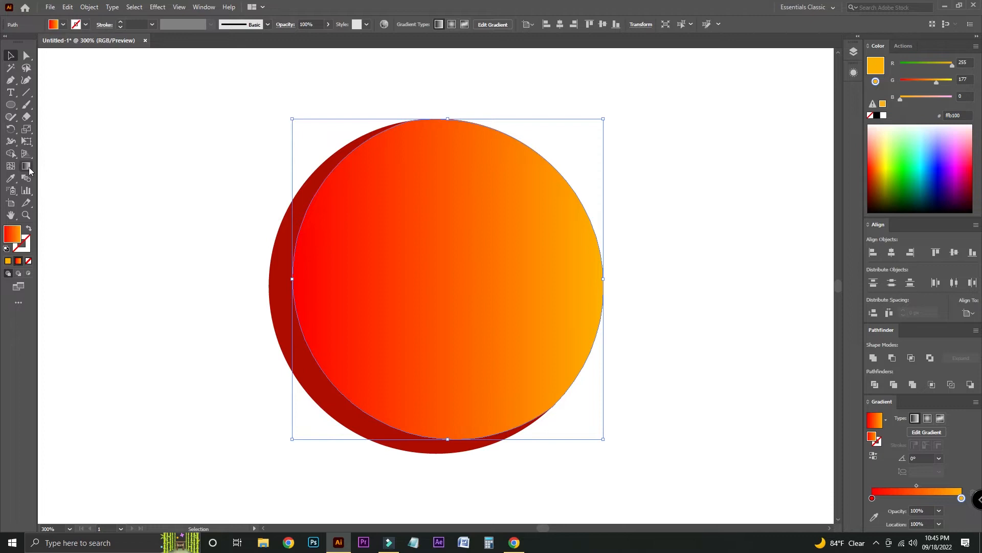
{"action": "left_click", "coordinate": [29, 168]}
{"action": "left_click_drag", "start_coordinate": [553, 93], "coordinate": [371, 412]}
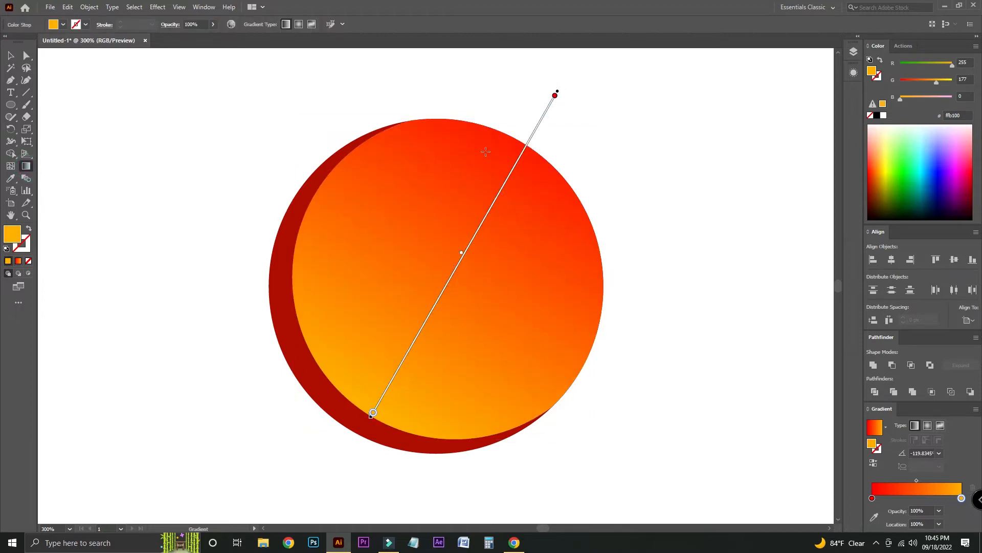
{"action": "left_click_drag", "start_coordinate": [296, 433], "coordinate": [569, 193]}
{"action": "left_click_drag", "start_coordinate": [309, 371], "coordinate": [562, 118]}
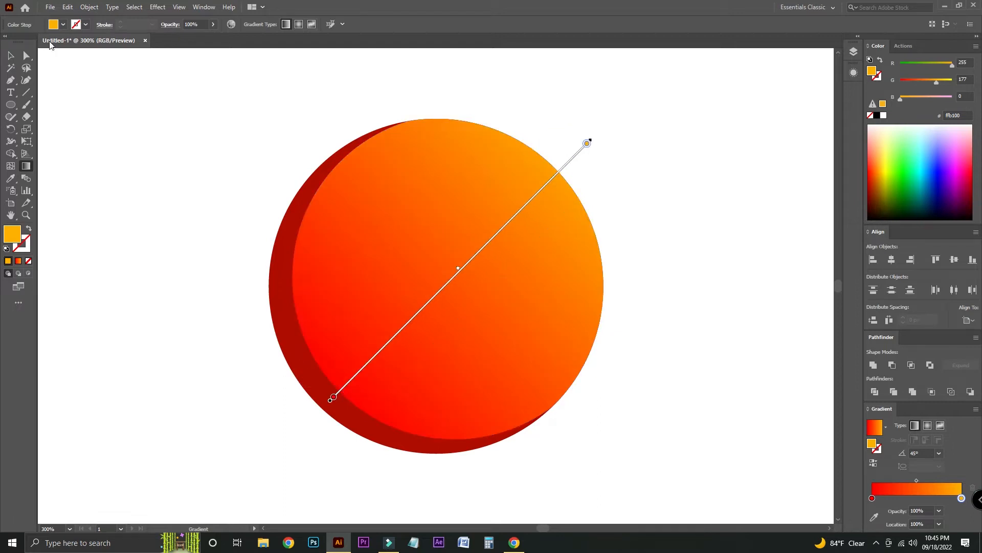
{"action": "left_click", "coordinate": [16, 55]}
{"action": "left_click", "coordinate": [85, 75]}
{"action": "key", "text": "ctrl+minus"}
{"action": "key", "text": "ctrl+minus"}
{"action": "key", "text": "ctrl+minus"}
{"action": "key", "text": "ctrl+equal"}
{"action": "key", "text": "ctrl+equal"}
{"action": "key", "text": "ctrl+equal"}
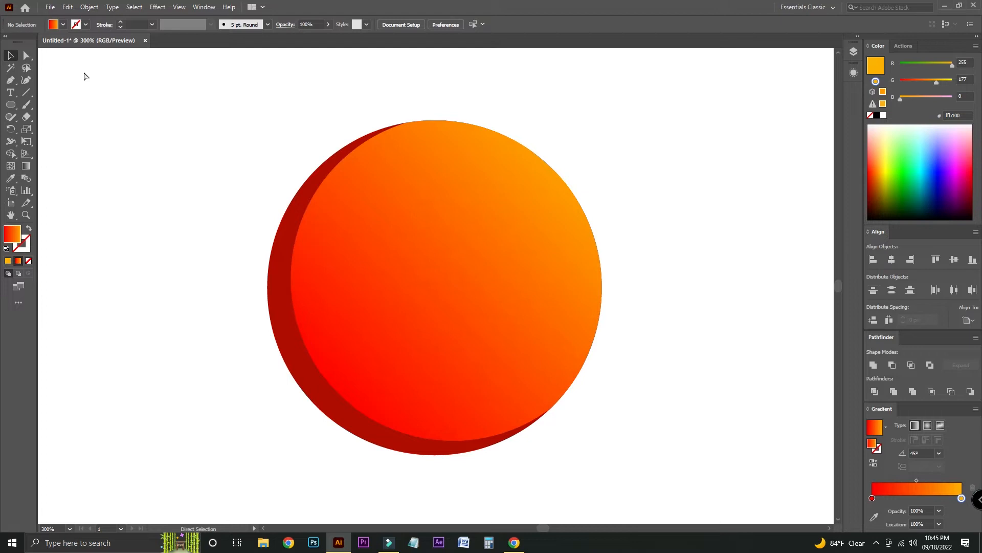
- Draw a closed cloud shape about 125 px wide and 39 px high with the Pen tool beside the circle, with two humps and a flat base
{"action": "key", "text": "ctrl+equal"}
{"action": "left_click_drag", "start_coordinate": [113, 137], "coordinate": [113, 122]}
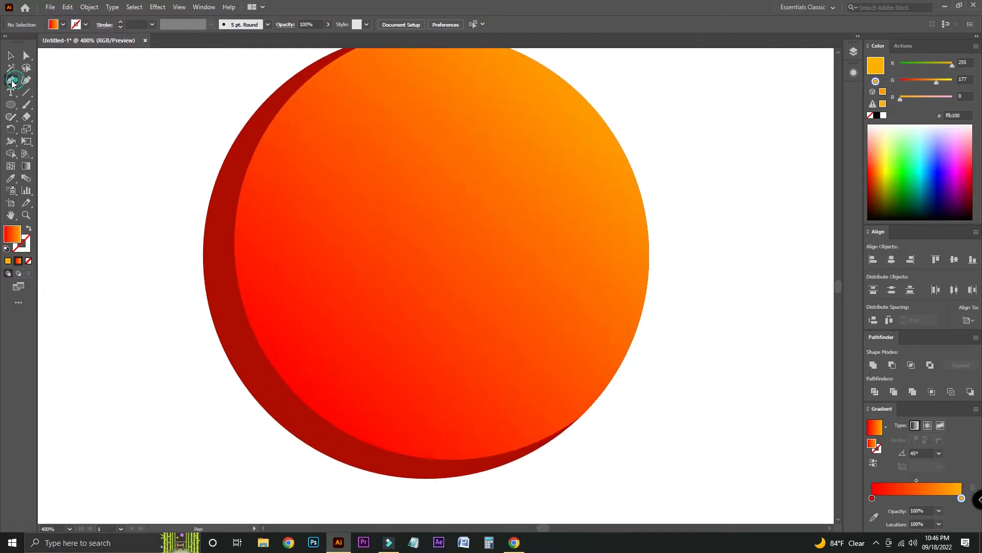
{"action": "left_click_drag", "start_coordinate": [116, 203], "coordinate": [337, 201]}
{"action": "left_click_drag", "start_coordinate": [180, 402], "coordinate": [252, 360]}
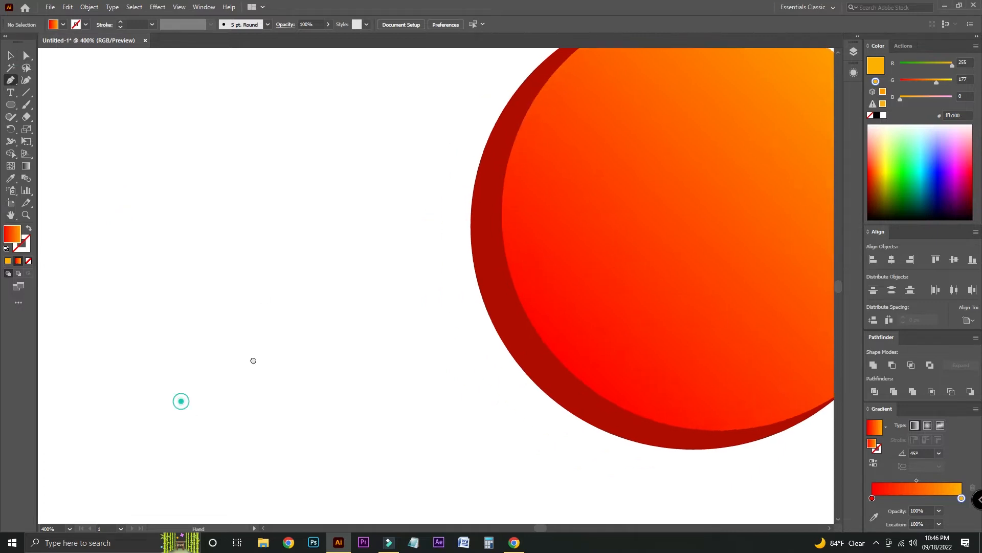
{"action": "left_click", "coordinate": [226, 395]}
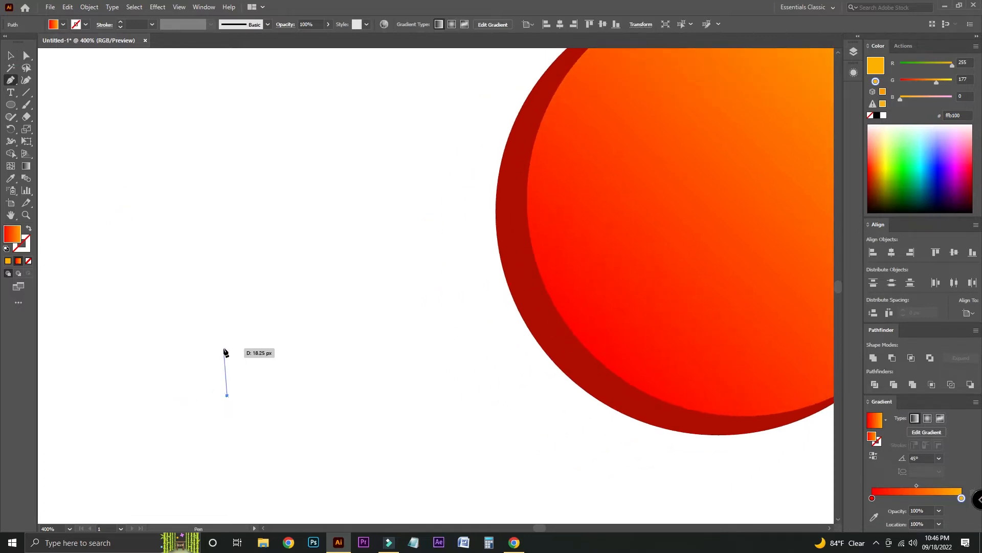
{"action": "left_click_drag", "start_coordinate": [247, 328], "coordinate": [255, 311]}
{"action": "left_click_drag", "start_coordinate": [315, 295], "coordinate": [326, 274]}
{"action": "key", "text": "ctrl+z"}
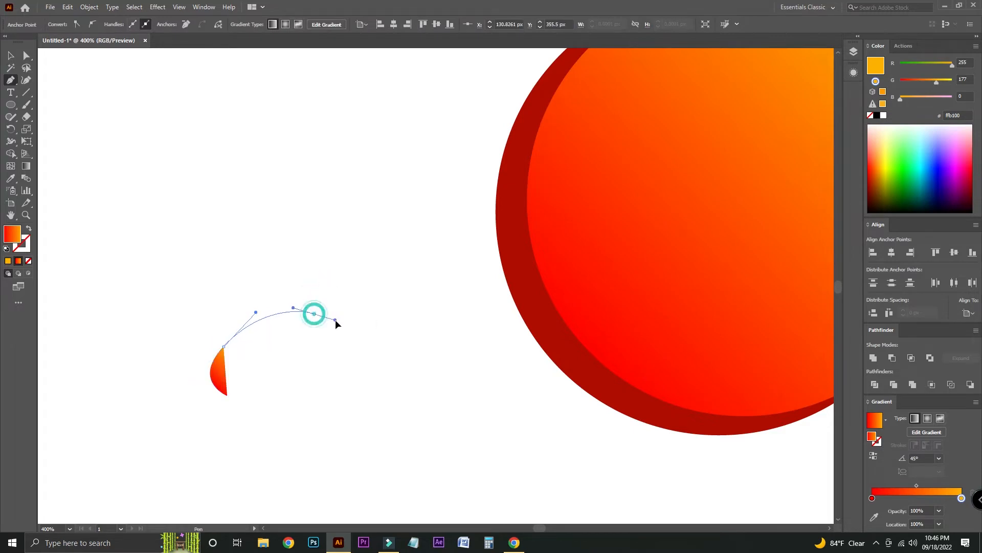
{"action": "left_click_drag", "start_coordinate": [391, 297], "coordinate": [399, 291]}
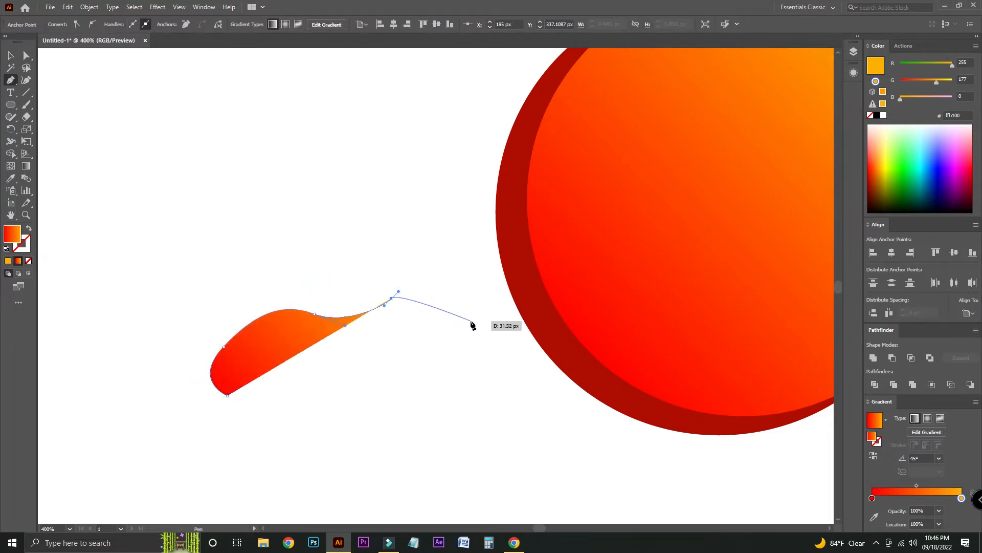
{"action": "left_click_drag", "start_coordinate": [527, 341], "coordinate": [563, 388]}
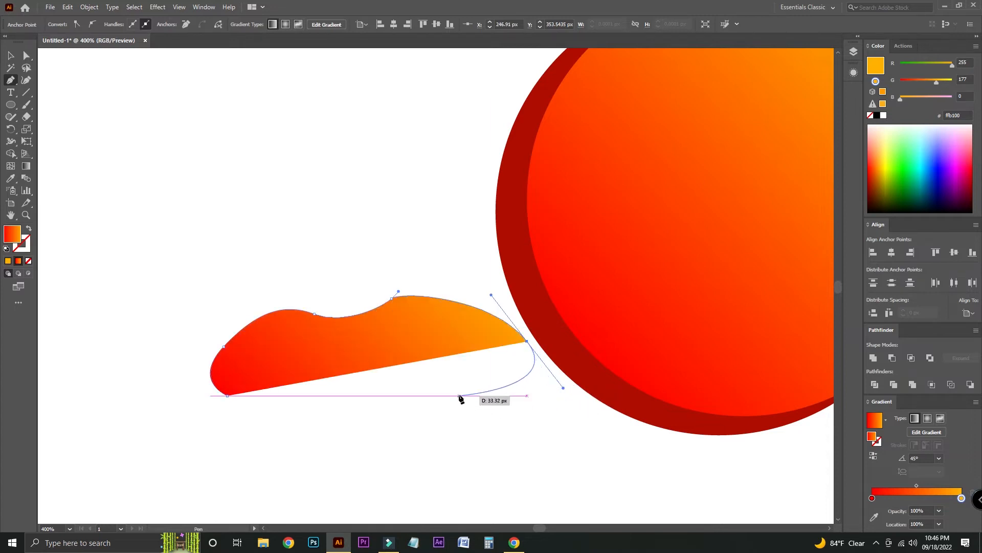
{"action": "left_click_drag", "start_coordinate": [459, 396], "coordinate": [432, 397]}
{"action": "left_click", "coordinate": [227, 397]}
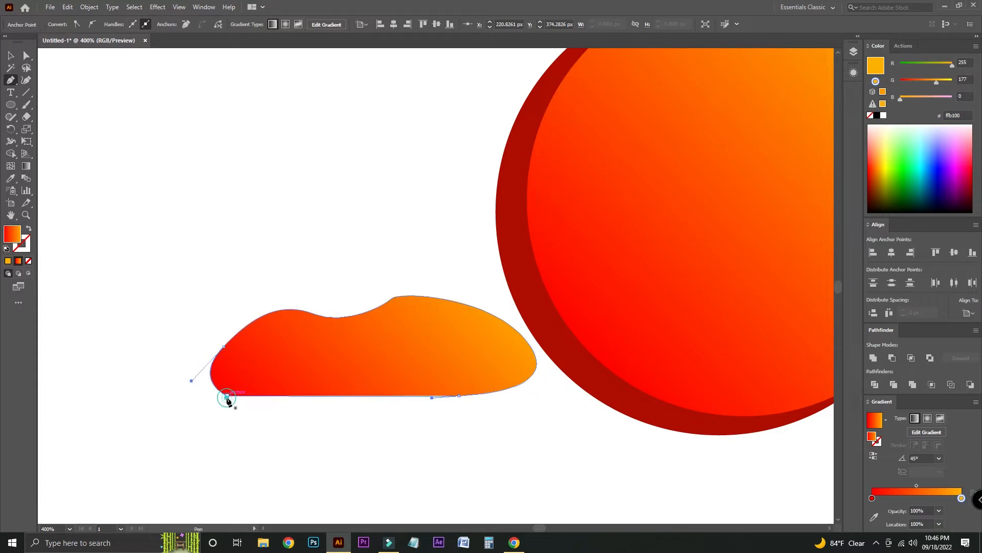
- Replace the cloud shape's gradient with a solid black fill and deselect it
{"action": "left_click", "coordinate": [10, 56]}
{"action": "left_click", "coordinate": [11, 178]}
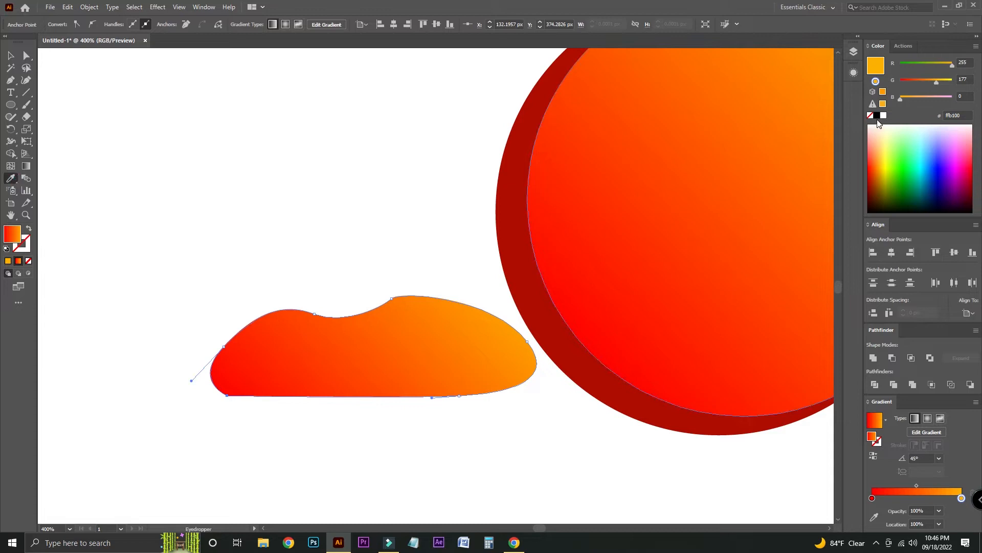
{"action": "left_click", "coordinate": [11, 56]}
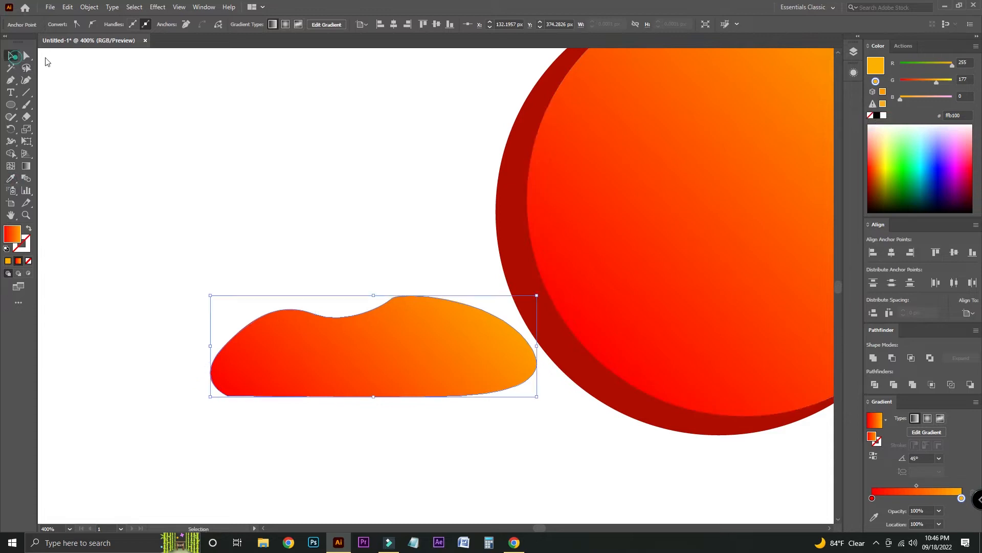
{"action": "left_click", "coordinate": [877, 117]}
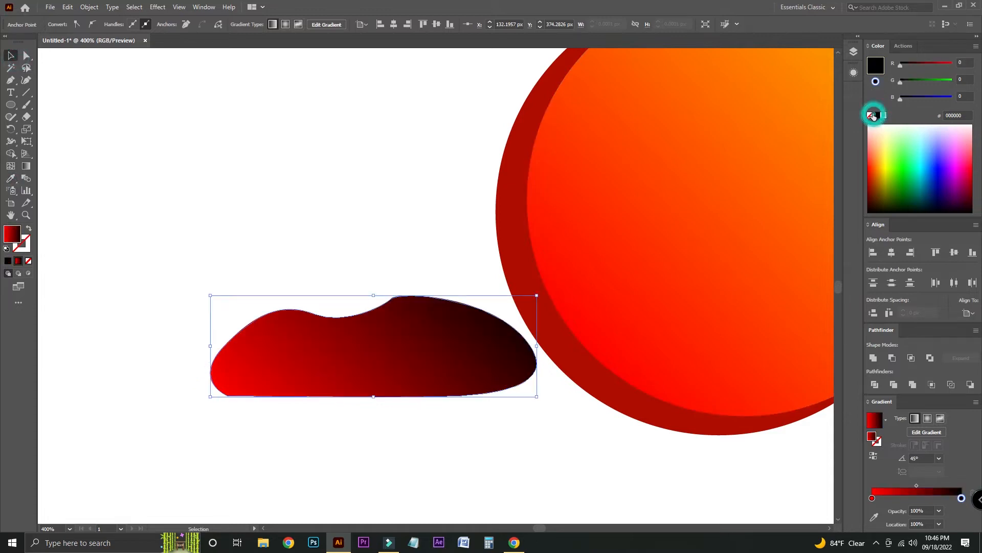
{"action": "left_click", "coordinate": [10, 261]}
{"action": "left_click", "coordinate": [250, 244]}
- Enlarge the black cloud to about 199 px wide and 62 px high and place it across the orange circle
{"action": "left_click_drag", "start_coordinate": [386, 241], "coordinate": [175, 241]}
{"action": "left_click", "coordinate": [206, 334]}
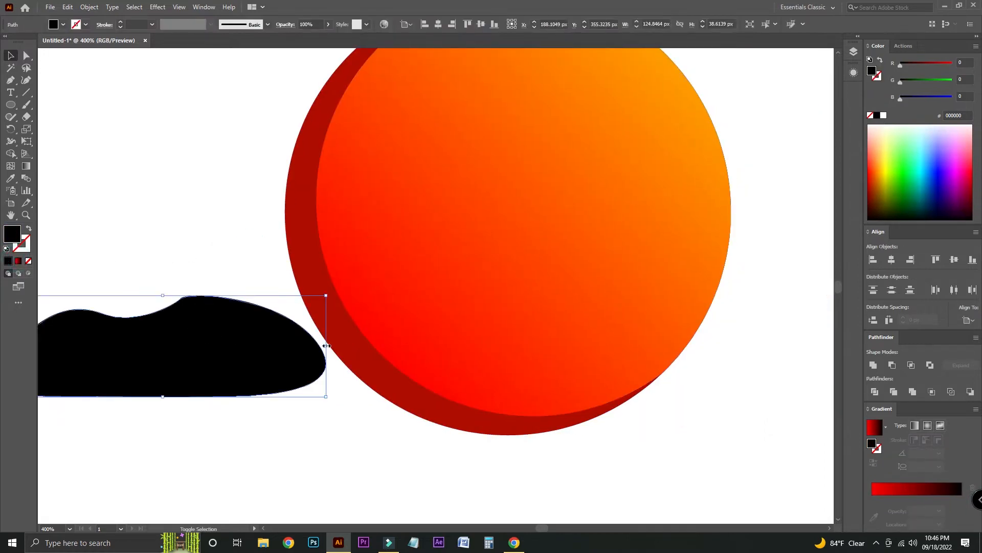
{"action": "left_click_drag", "start_coordinate": [326, 345], "coordinate": [521, 345]}
{"action": "left_click_drag", "start_coordinate": [285, 354], "coordinate": [509, 290]}
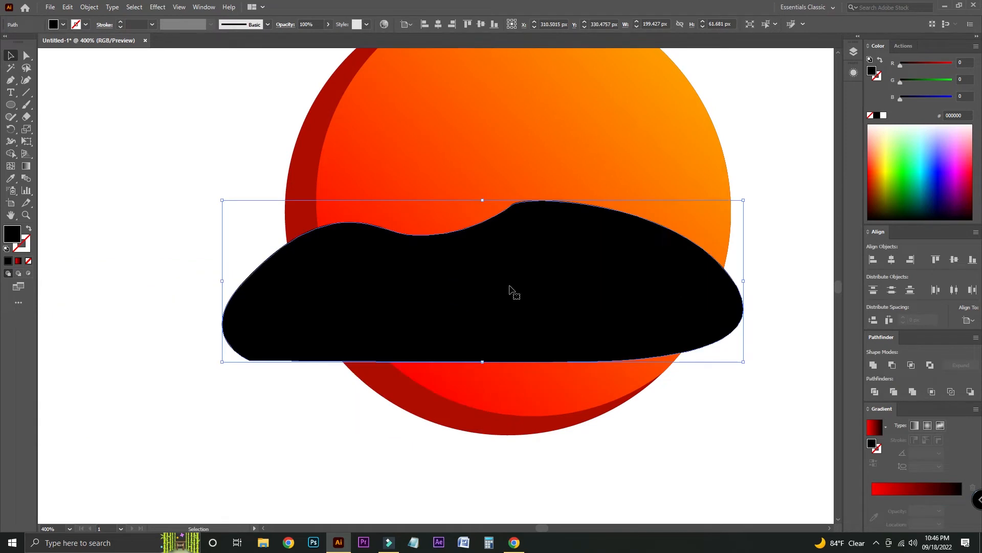
- Smooth the cloud's outline with the Smooth tool, softening the hump joints and the lower corners
{"action": "left_click", "coordinate": [27, 56]}
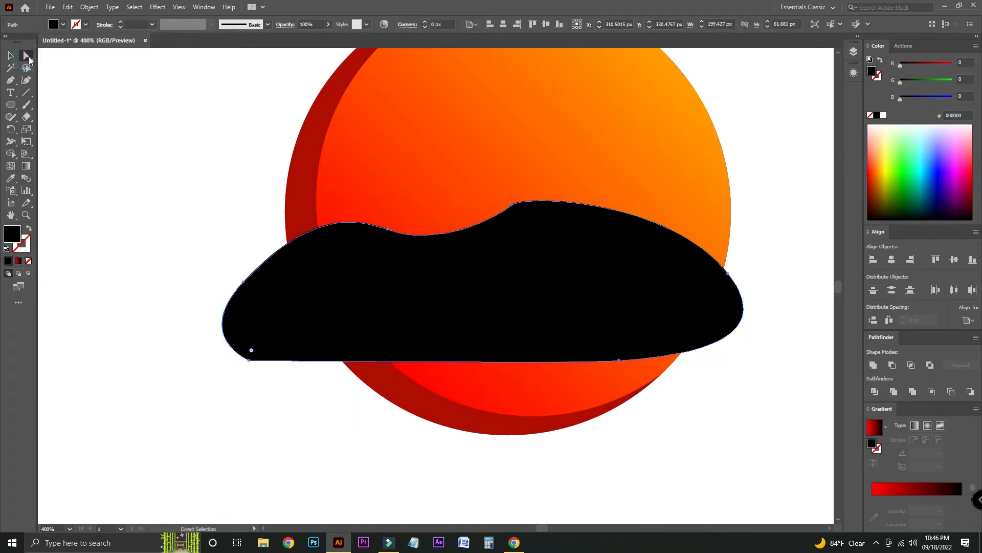
{"action": "mouse_move", "coordinate": [10, 119]}
{"action": "left_mouse_down"}
{"action": "mouse_move", "coordinate": [31, 120]}
{"action": "mouse_move", "coordinate": [51, 144]}
{"action": "left_mouse_up"}
{"action": "left_click_drag", "start_coordinate": [510, 215], "coordinate": [542, 202]}
{"action": "left_click_drag", "start_coordinate": [505, 207], "coordinate": [602, 207]}
{"action": "mouse_move", "coordinate": [550, 204]}
{"action": "left_mouse_down"}
{"action": "mouse_move", "coordinate": [575, 192]}
{"action": "mouse_move", "coordinate": [572, 204]}
{"action": "mouse_move", "coordinate": [327, 231]}
{"action": "left_mouse_up"}
{"action": "left_click_drag", "start_coordinate": [370, 225], "coordinate": [258, 219]}
{"action": "mouse_move", "coordinate": [249, 357]}
{"action": "left_mouse_down"}
{"action": "mouse_move", "coordinate": [331, 372]}
{"action": "mouse_move", "coordinate": [255, 354]}
{"action": "left_mouse_up"}
{"action": "mouse_move", "coordinate": [611, 367]}
{"action": "left_mouse_down"}
{"action": "mouse_move", "coordinate": [706, 344]}
{"action": "mouse_move", "coordinate": [520, 370]}
{"action": "mouse_move", "coordinate": [550, 360]}
{"action": "left_mouse_up"}
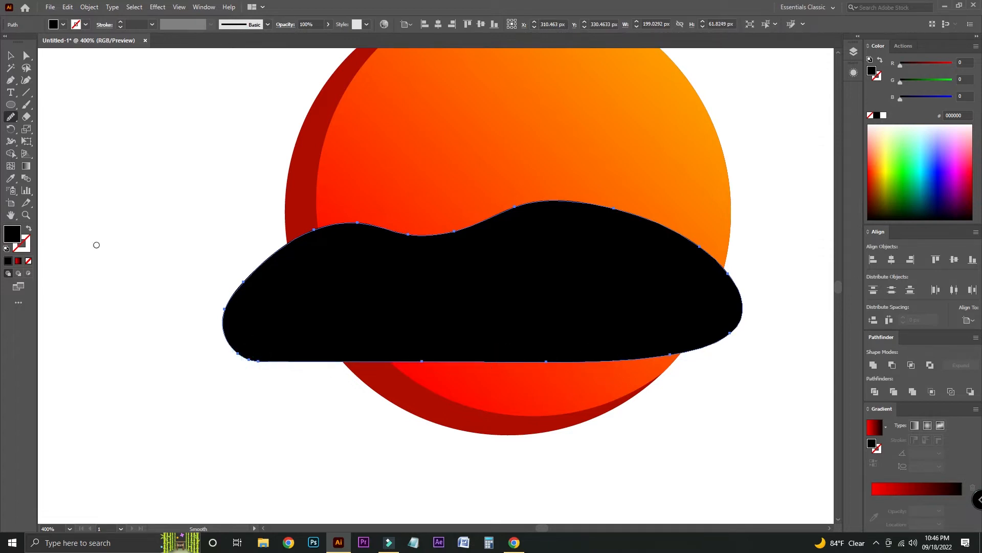
- Center the black cloud horizontally on the circle and shrink it proportionally to about 161 px wide and 50 px high
{"action": "left_click", "coordinate": [12, 57]}
{"action": "left_click", "coordinate": [80, 49]}
{"action": "left_click_drag", "start_coordinate": [160, 51], "coordinate": [56, 141]}
{"action": "left_click_drag", "start_coordinate": [464, 348], "coordinate": [487, 325]}
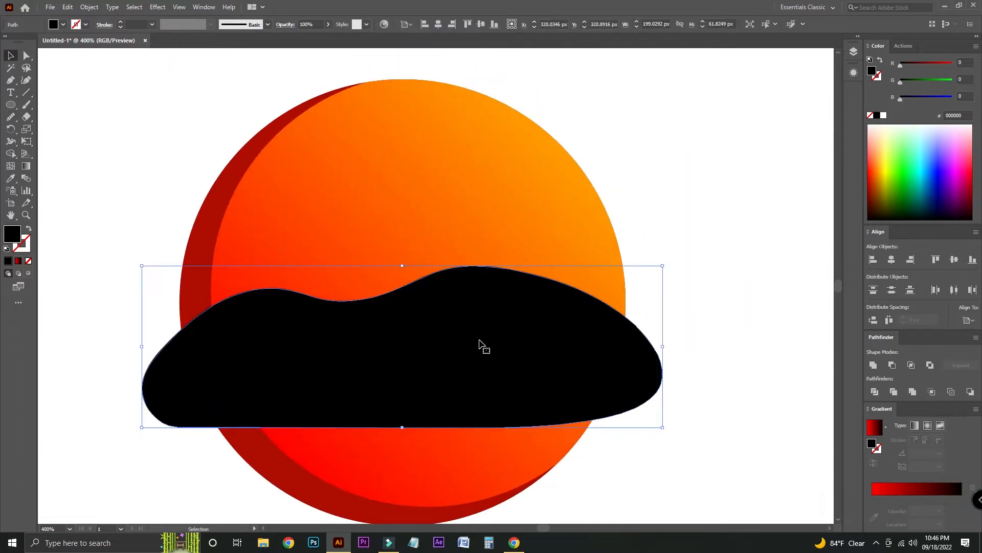
{"action": "key", "text": "ctrl+minus"}
{"action": "key", "text": "ctrl+minus"}
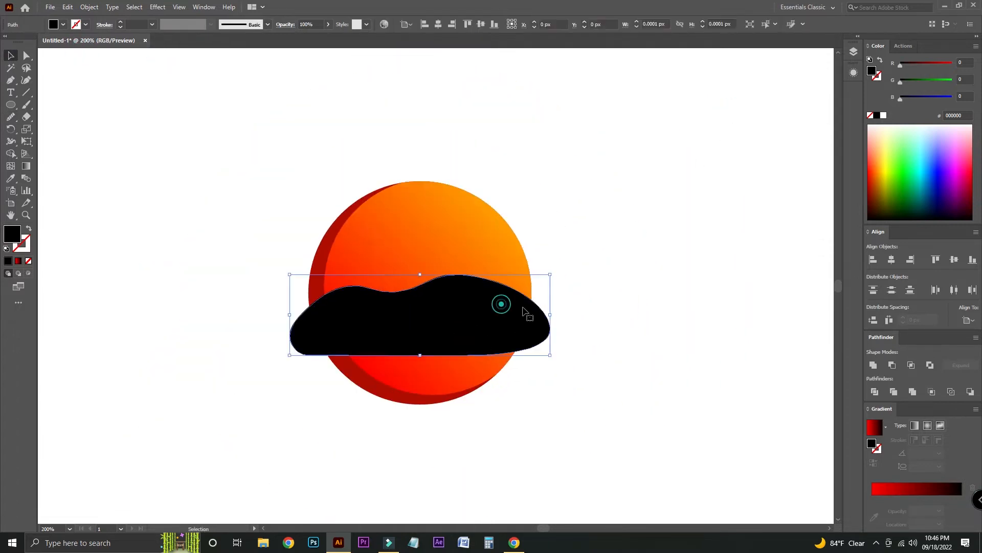
{"action": "left_click_drag", "start_coordinate": [420, 275], "coordinate": [421, 283]}
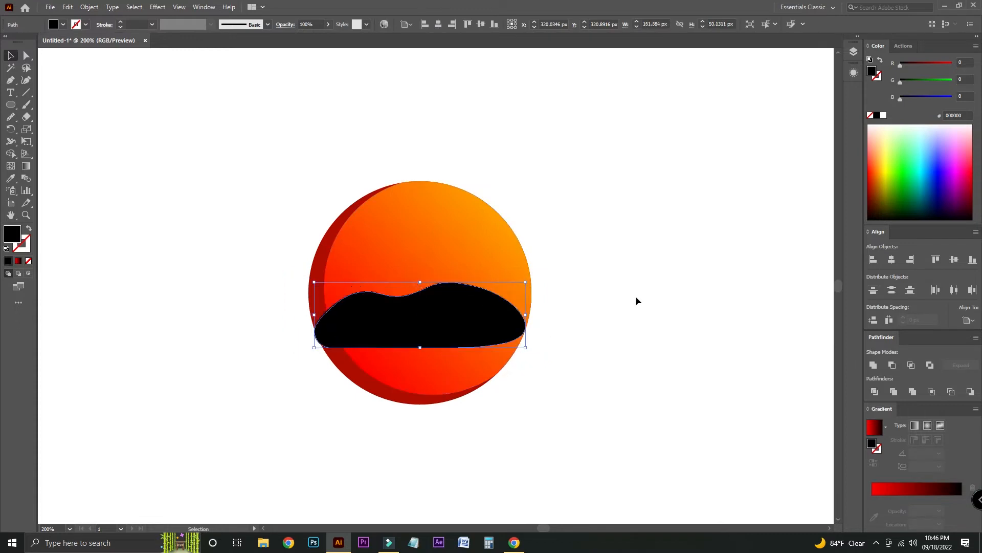
- Widen the black cloud shape so both ends extend past the edges of the circle, and deselect it
{"action": "left_click", "coordinate": [636, 300]}
{"action": "key", "text": "ctrl+plus"}
{"action": "left_click", "coordinate": [465, 352]}
{"action": "left_click_drag", "start_coordinate": [572, 330], "coordinate": [591, 329]}
{"action": "left_click", "coordinate": [644, 322]}
{"action": "left_click_drag", "start_coordinate": [644, 286], "coordinate": [667, 306]}
{"action": "left_click_drag", "start_coordinate": [536, 347], "coordinate": [536, 380]}
{"action": "left_click_drag", "start_coordinate": [598, 348], "coordinate": [598, 349]}
{"action": "left_click", "coordinate": [683, 297]}
- Place a copy of the dark red circle to the left of the main artwork
{"action": "scroll", "coordinate": [683, 296], "scroll_direction": "left", "scroll_amount": 2}
{"action": "left_click", "coordinate": [330, 319]}
{"action": "left_click_drag", "start_coordinate": [330, 318], "coordinate": [34, 148]}
{"action": "left_click_drag", "start_coordinate": [227, 179], "coordinate": [499, 219]}
{"action": "left_click_drag", "start_coordinate": [597, 349], "coordinate": [149, 268]}
{"action": "left_click", "coordinate": [487, 135]}
{"action": "left_click_drag", "start_coordinate": [705, 185], "coordinate": [349, 111]}
- Draw a small circle about 26 px in diameter on the orange circle, above the black shape's higher hump
{"action": "key", "text": "ctrl+equal"}
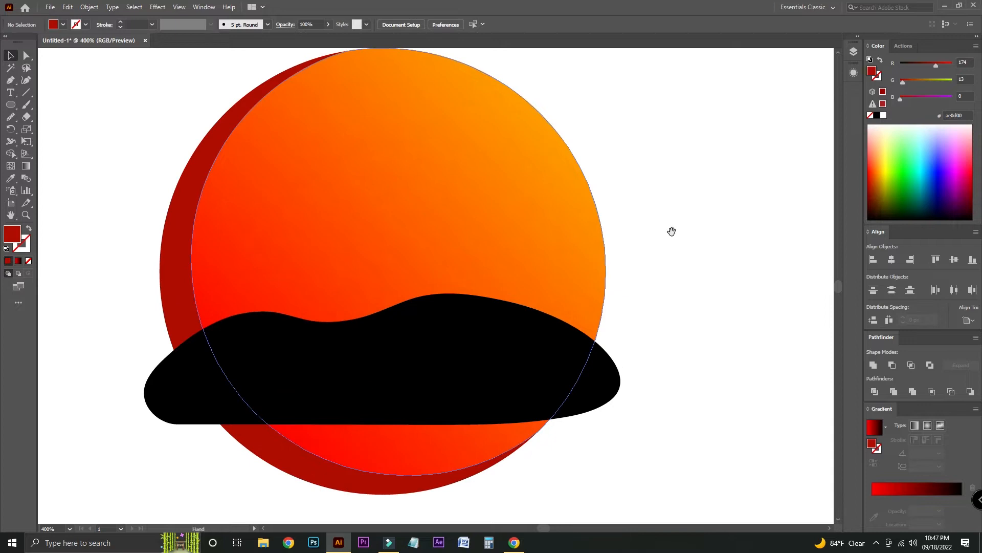
{"action": "left_click_drag", "start_coordinate": [672, 232], "coordinate": [697, 172]}
{"action": "key", "text": "ctrl+equal"}
{"action": "key", "text": "l"}
{"action": "left_click_drag", "start_coordinate": [457, 248], "coordinate": [507, 277]}
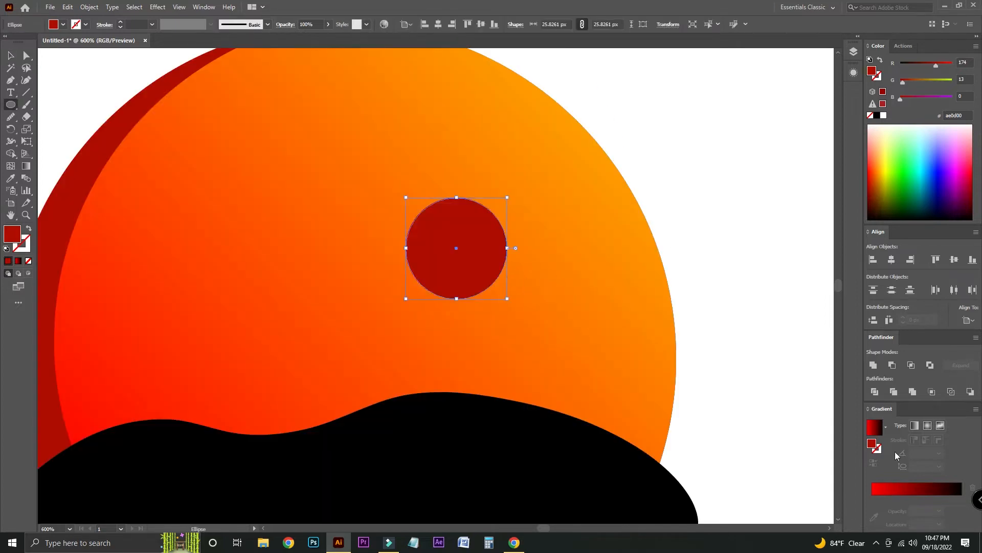
{"action": "left_click", "coordinate": [879, 540]}
{"action": "left_click", "coordinate": [879, 540]}
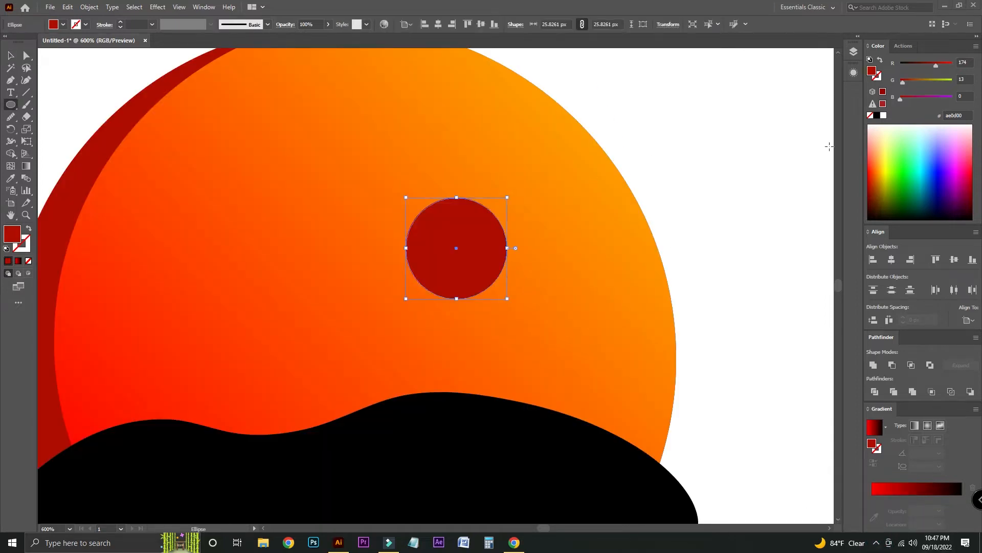
- Recolor the small circle to light orange with R 255, G 163 and B 97
{"action": "left_click", "coordinate": [10, 178]}
{"action": "left_click", "coordinate": [606, 85]}
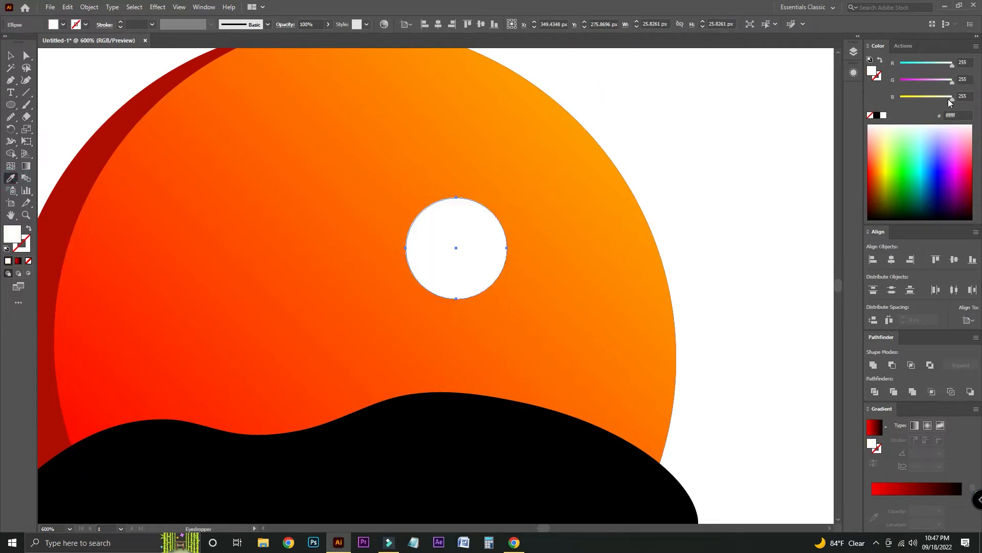
{"action": "left_click_drag", "start_coordinate": [943, 99], "coordinate": [946, 80]}
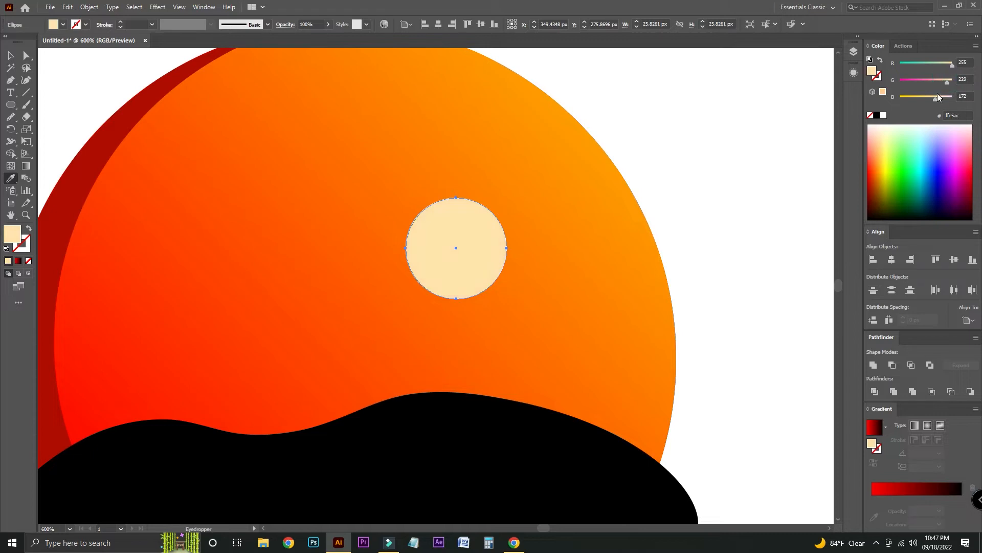
{"action": "mouse_move", "coordinate": [922, 100]}
{"action": "left_mouse_down"}
{"action": "mouse_move", "coordinate": [945, 81]}
{"action": "mouse_move", "coordinate": [935, 89]}
{"action": "left_mouse_up"}
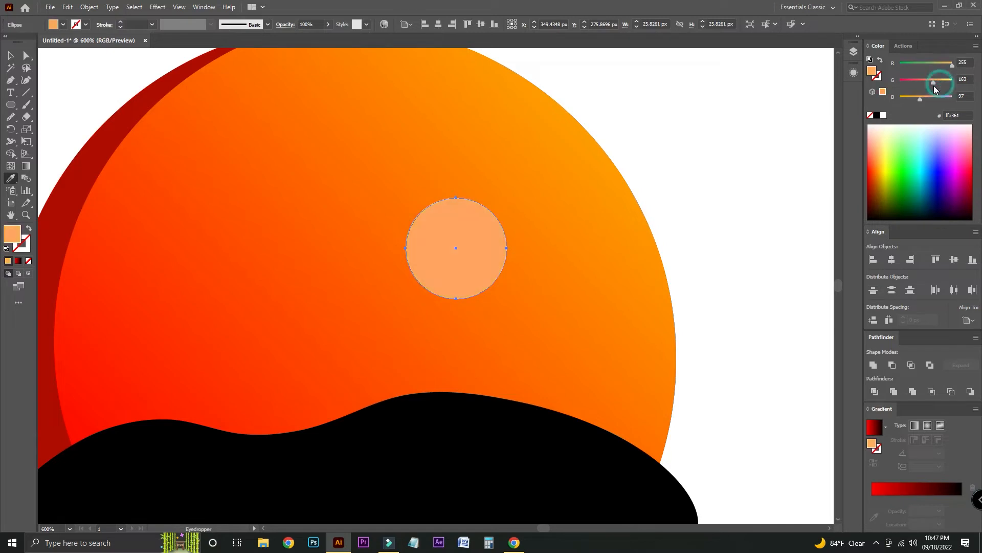
- Apply a light yellow Outer Glow to the small circle with Screen mode, 75% opacity and 5 px blur
{"action": "left_click", "coordinate": [10, 55]}
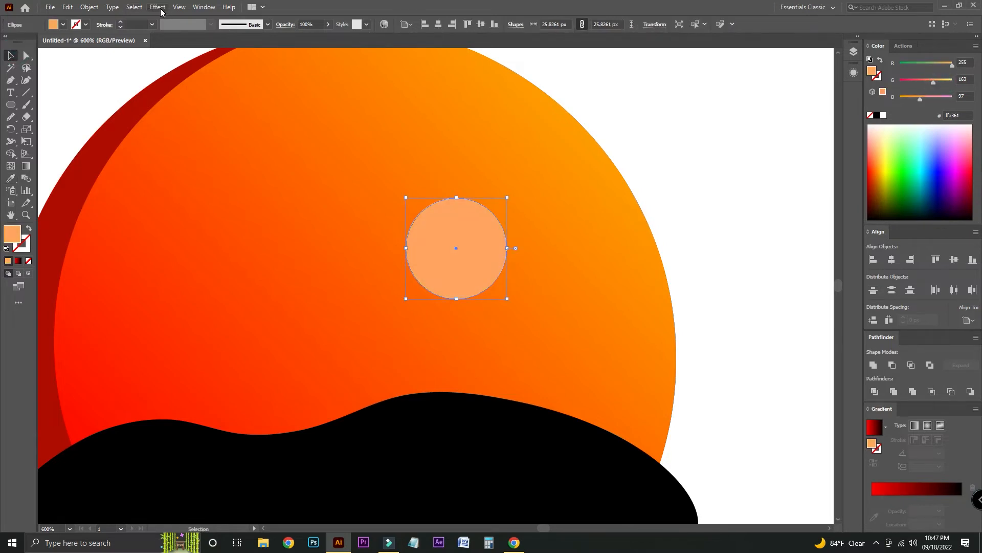
{"action": "left_click", "coordinate": [158, 8]}
{"action": "mouse_move", "coordinate": [204, 123]}
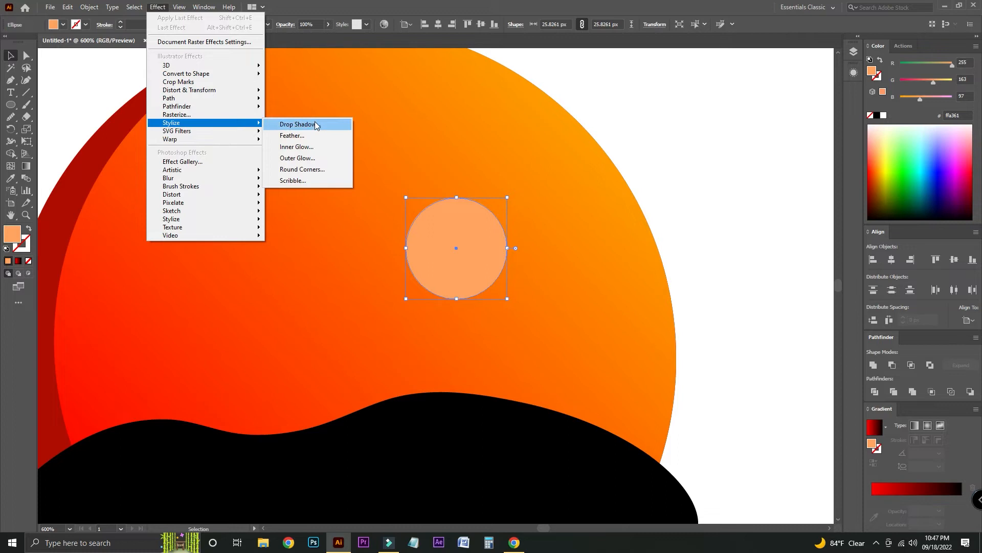
{"action": "left_click", "coordinate": [306, 158]}
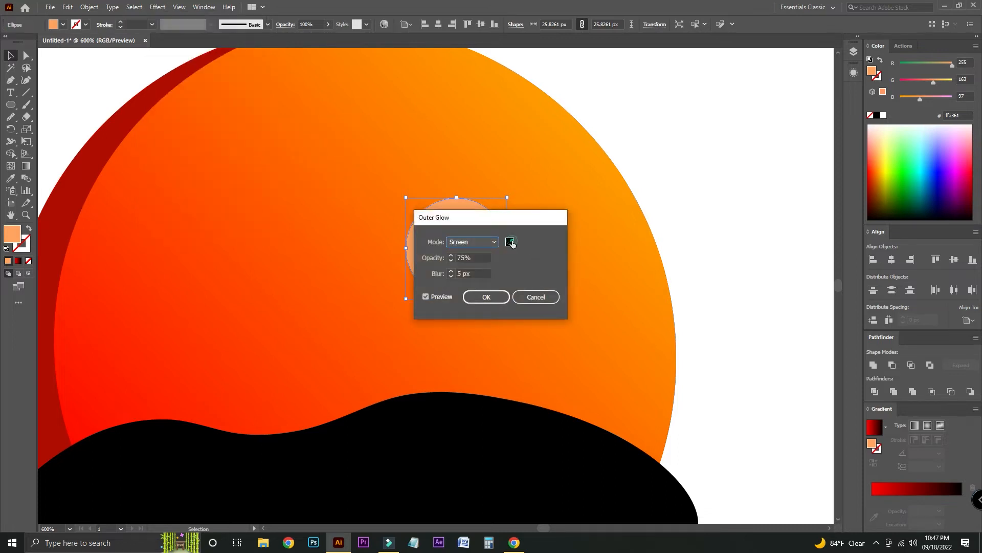
{"action": "left_click", "coordinate": [510, 241]}
{"action": "type", "text": "ffffff"}
{"action": "left_click", "coordinate": [501, 310]}
{"action": "left_click", "coordinate": [462, 219]}
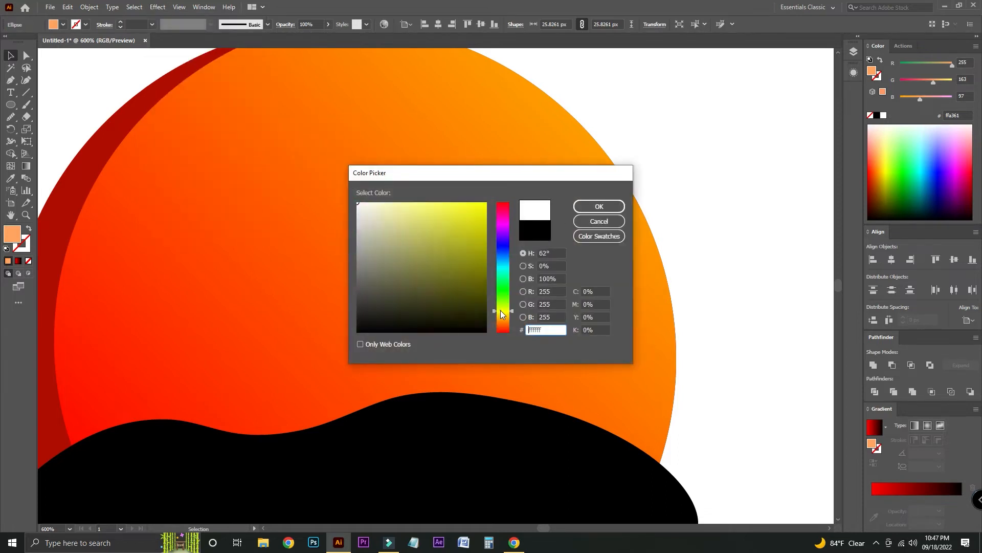
{"action": "left_click", "coordinate": [432, 202]}
{"action": "left_click", "coordinate": [598, 207]}
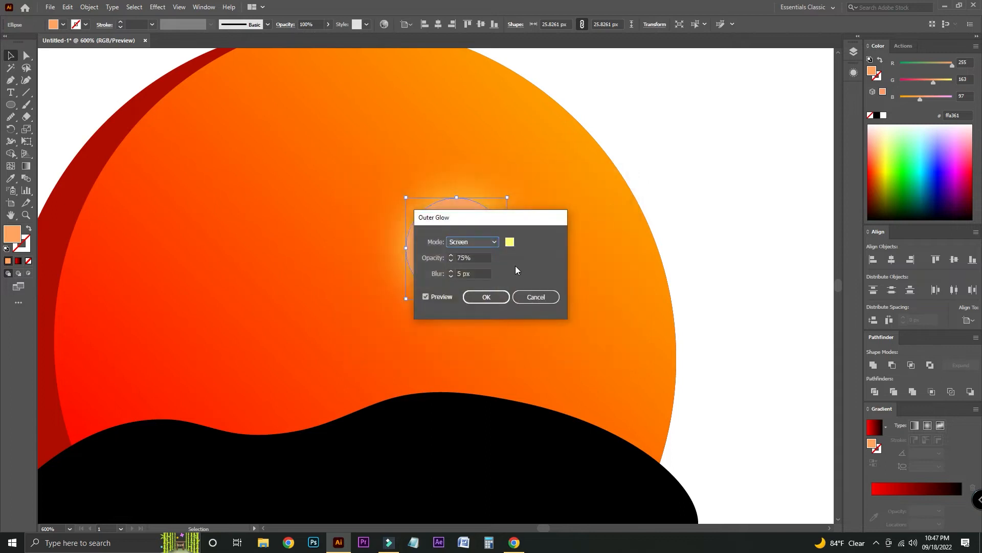
{"action": "left_click_drag", "start_coordinate": [486, 219], "coordinate": [660, 201]}
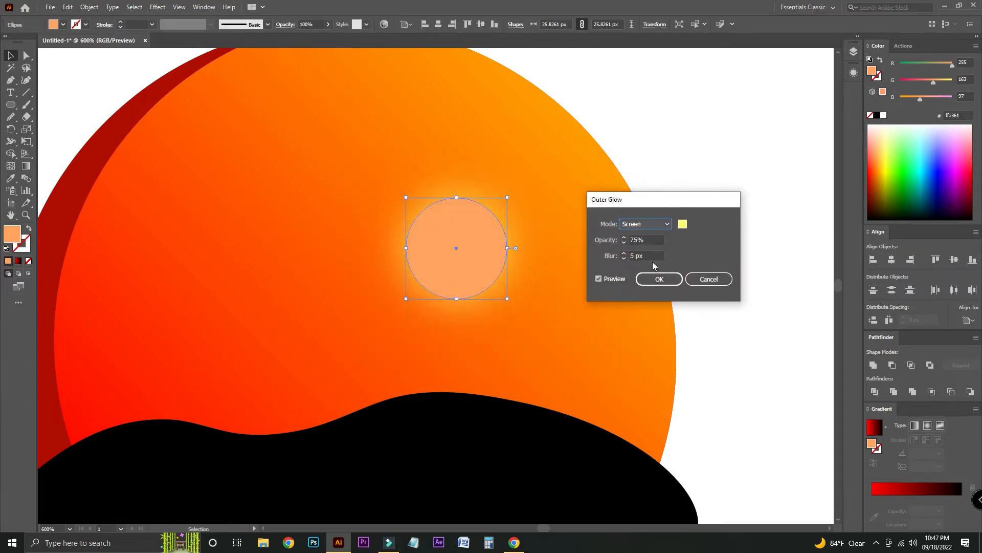
{"action": "left_click", "coordinate": [658, 279]}
{"action": "left_click", "coordinate": [712, 174]}
- Change the glowing circle's fill to pale peach with R 255, G 209 and B 166, and deselect it
{"action": "key", "text": "ctrl+minus"}
{"action": "key", "text": "ctrl+minus"}
{"action": "key", "text": "ctrl+plus"}
{"action": "key", "text": "ctrl+plus"}
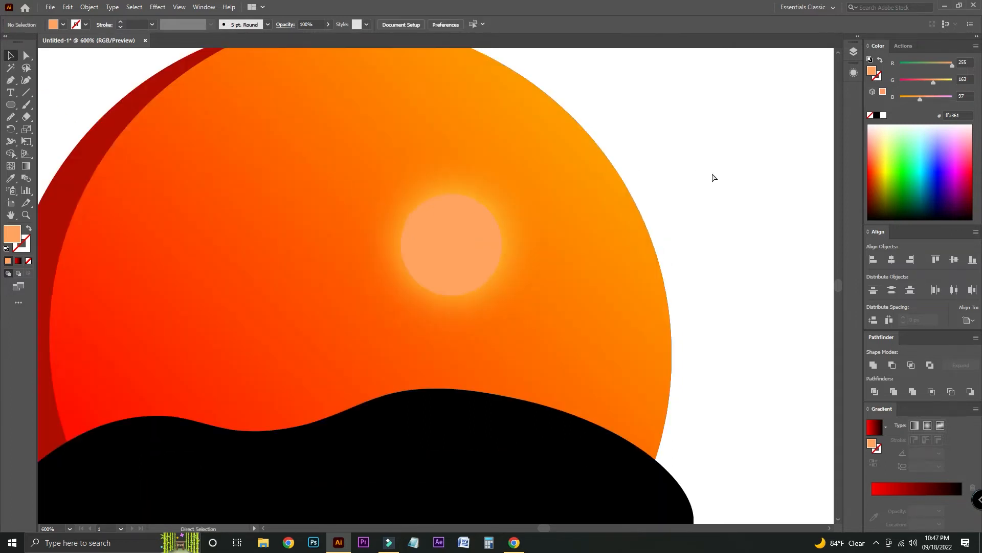
{"action": "left_click", "coordinate": [475, 252]}
{"action": "left_click", "coordinate": [943, 80]}
{"action": "left_click", "coordinate": [930, 97]}
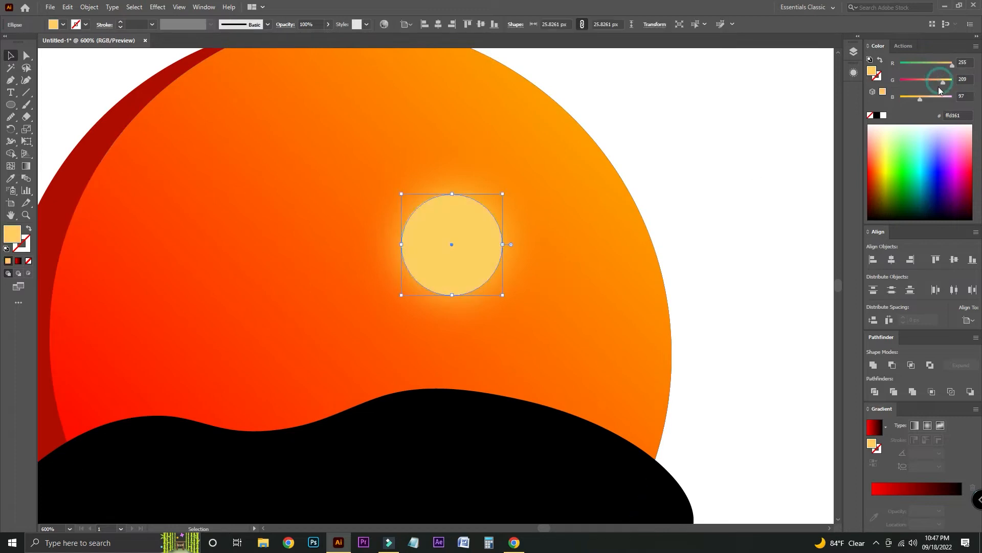
{"action": "left_click_drag", "start_coordinate": [934, 99], "coordinate": [936, 98]}
{"action": "left_click", "coordinate": [755, 174]}
{"action": "key", "text": "ctrl+minus"}
{"action": "key", "text": "ctrl+minus"}
{"action": "key", "text": "ctrl+minus"}
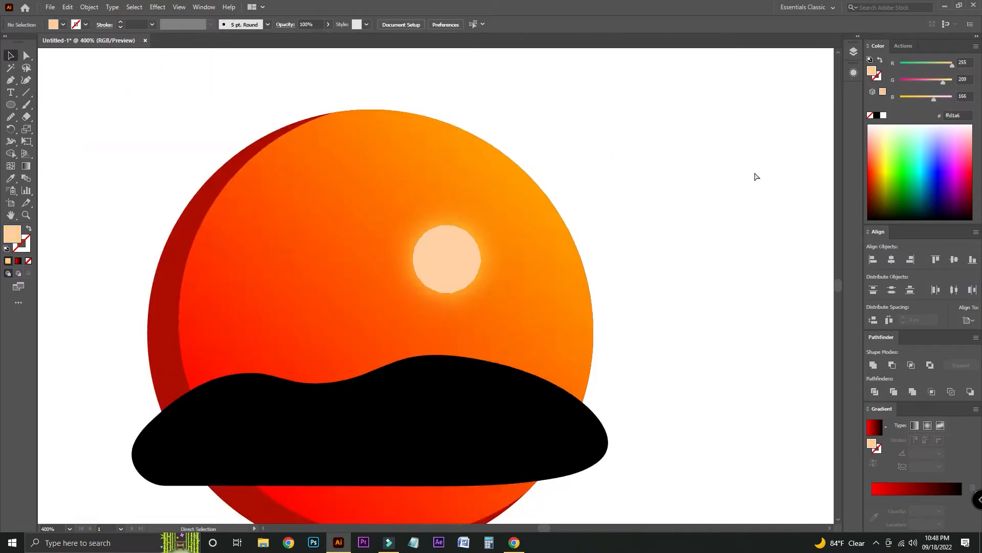
{"action": "key", "text": "ctrl+equal"}
{"action": "key", "text": "ctrl+equal"}
{"action": "left_click_drag", "start_coordinate": [422, 139], "coordinate": [477, 121]}
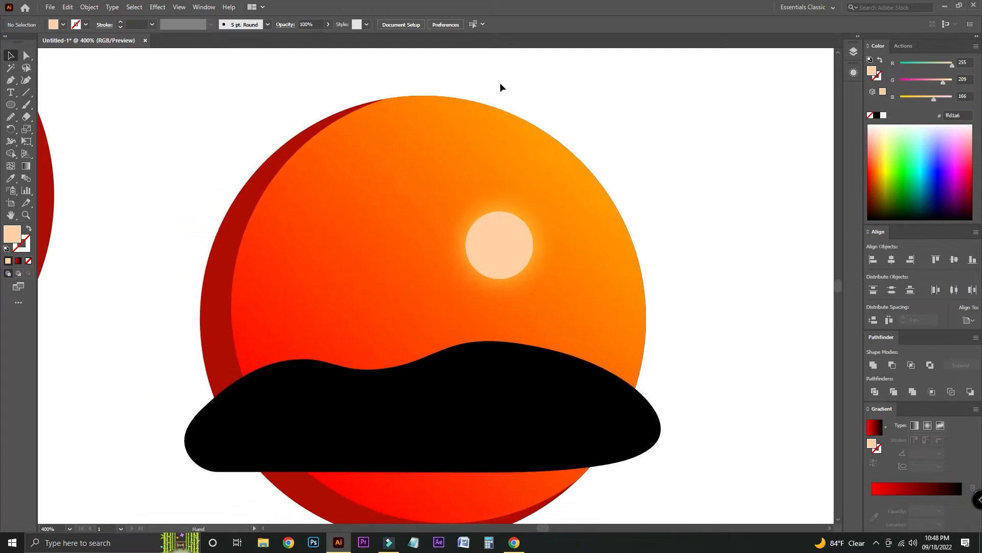
- Switch to Chrome and copy the black VectorStock coconut tree image from the "coconut tree vector" results
{"action": "left_click", "coordinate": [514, 542]}
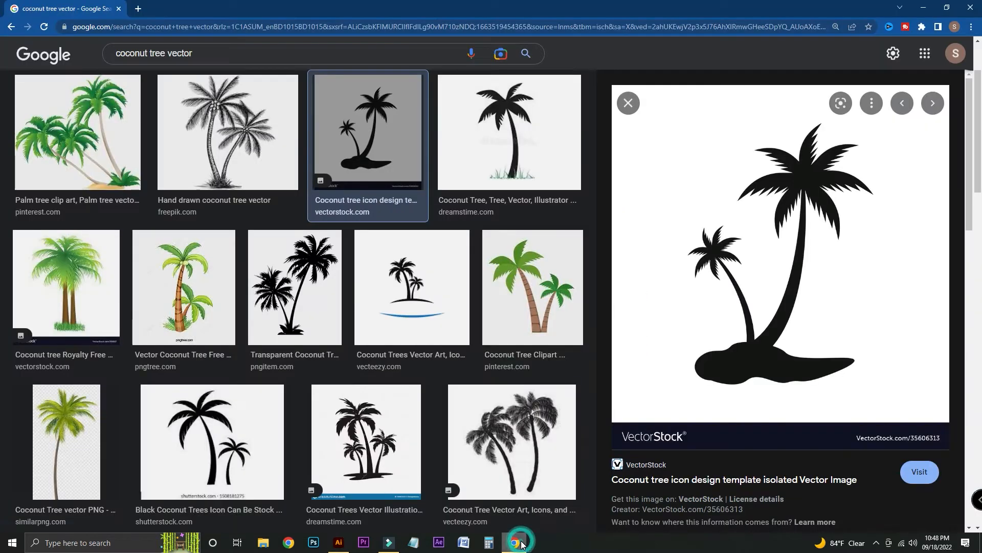
{"action": "left_click_drag", "start_coordinate": [203, 53], "coordinate": [119, 51]}
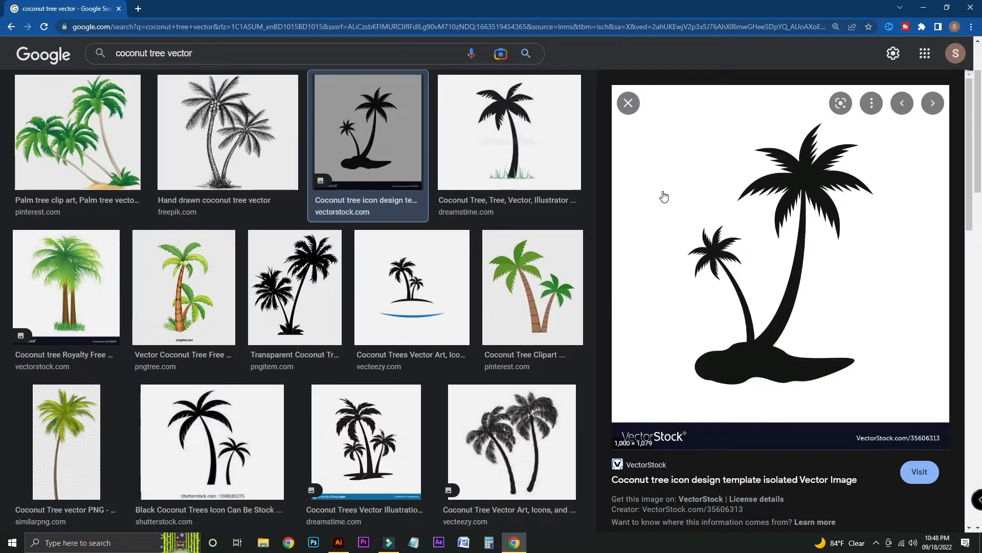
{"action": "right_click", "coordinate": [689, 186]}
{"action": "left_click", "coordinate": [745, 303]}
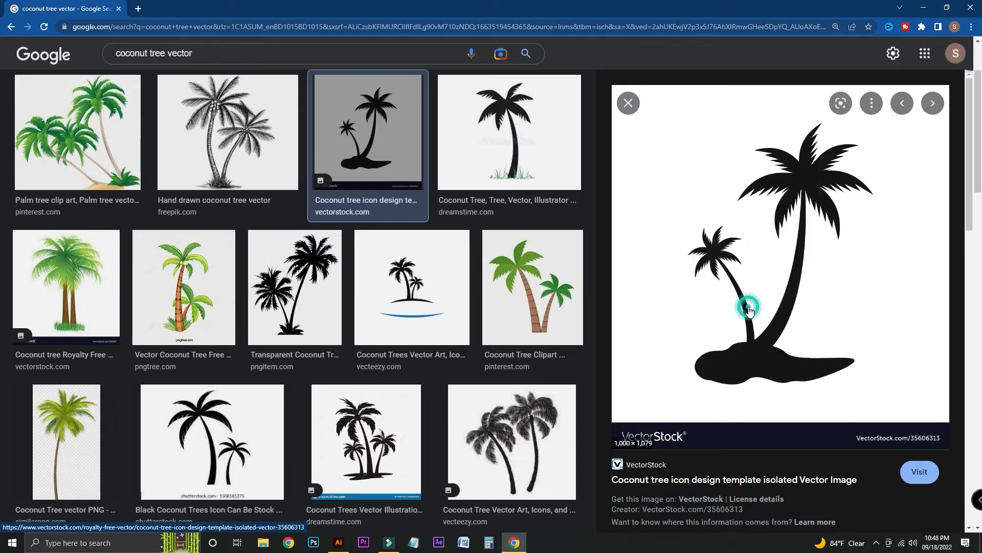
- Switch back to Illustrator and paste the coconut tree image into the document
{"action": "left_click", "coordinate": [343, 545]}
{"action": "key", "text": "ctrl+v"}
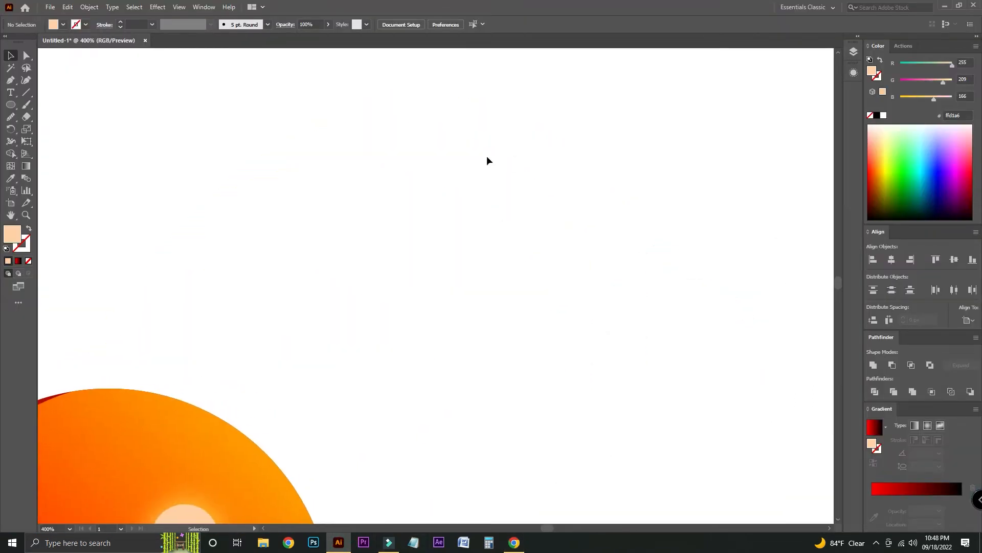
{"action": "key", "text": "ctrl+v"}
{"action": "key", "text": "ctrl+minus"}
{"action": "key", "text": "ctrl+minus"}
{"action": "key", "text": "ctrl+minus"}
{"action": "key", "text": "ctrl+minus"}
{"action": "key", "text": "ctrl+minus"}
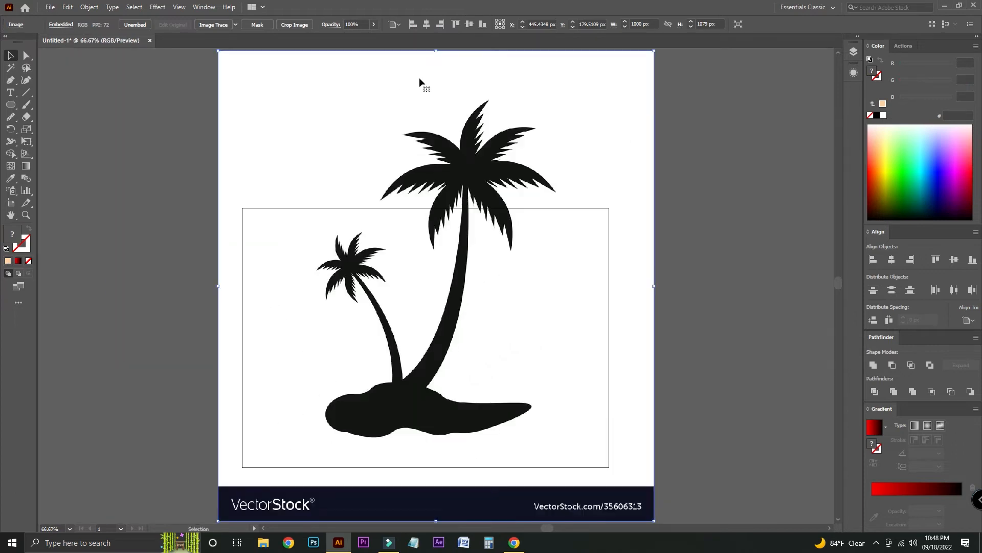
- Shrink the pasted image to about 169 px wide and 182 px high and place it beside the orange circle
{"action": "scroll", "coordinate": [653, 142], "scroll_direction": "up", "scroll_amount": 2}
{"action": "left_click_drag", "start_coordinate": [655, 112], "coordinate": [550, 286]}
{"action": "key", "text": "ctrl+plus"}
{"action": "key", "text": "ctrl+plus"}
{"action": "key", "text": "ctrl+plus"}
{"action": "left_click_drag", "start_coordinate": [568, 201], "coordinate": [491, 237]}
- Convert the coconut tree image to expanded vector paths with Image Trace and remove its white areas using the Magic Wand
{"action": "left_click", "coordinate": [210, 25]}
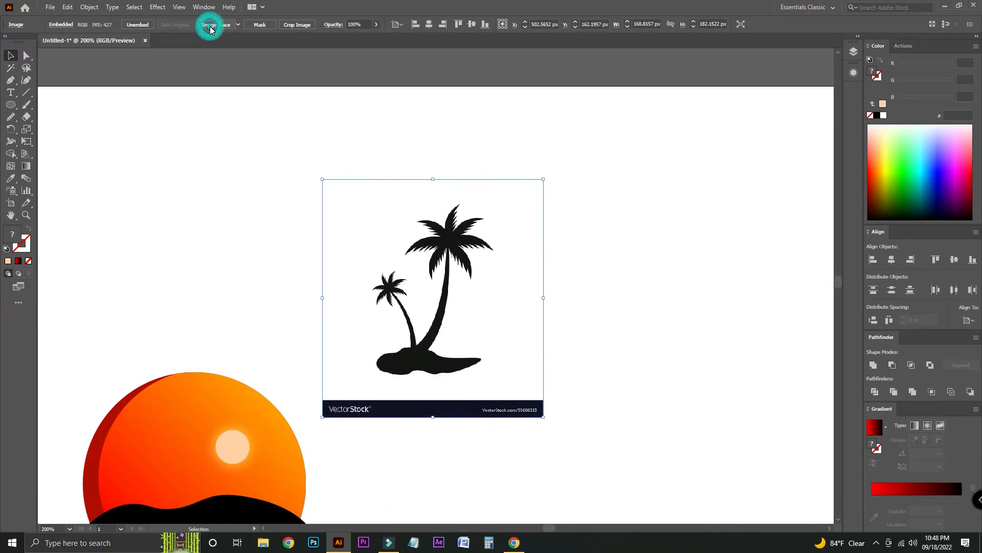
{"action": "left_click", "coordinate": [11, 67]}
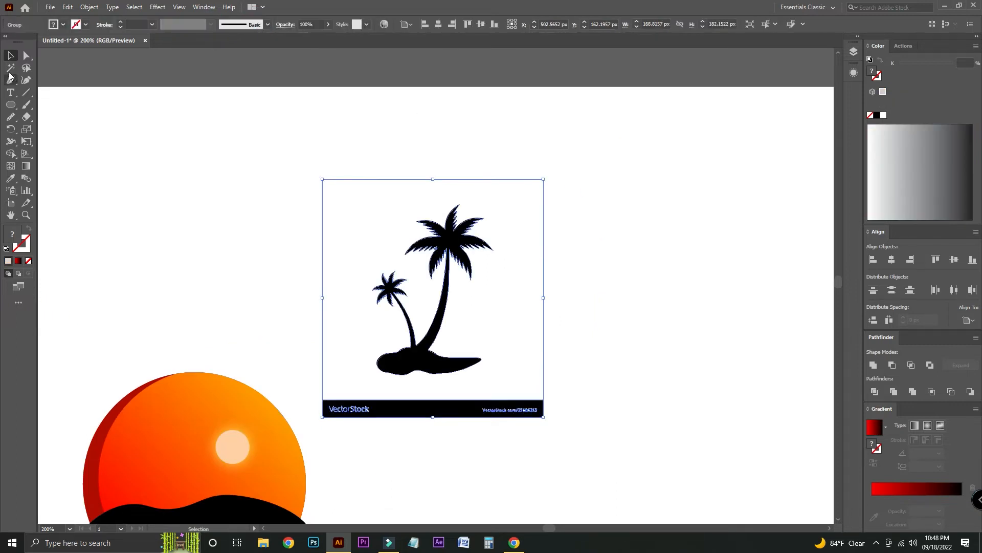
{"action": "left_click", "coordinate": [375, 199]}
{"action": "left_click", "coordinate": [289, 189]}
- Delete the black VectorStock watermark strip below the traced palm trees
{"action": "left_click", "coordinate": [26, 55]}
{"action": "left_click_drag", "start_coordinate": [313, 396], "coordinate": [624, 435]}
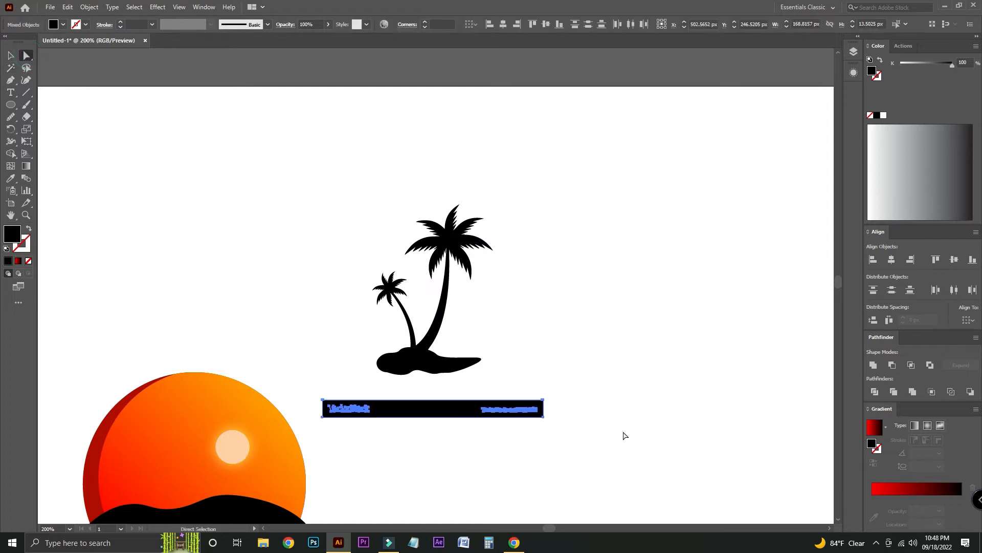
{"action": "key", "text": "Delete"}
- Scale the palm tree group to about 66 px wide and 93 px high and stand it on the black shape's left side
{"action": "scroll", "coordinate": [609, 399], "scroll_direction": "down", "scroll_amount": 3}
{"action": "left_click", "coordinate": [10, 55]}
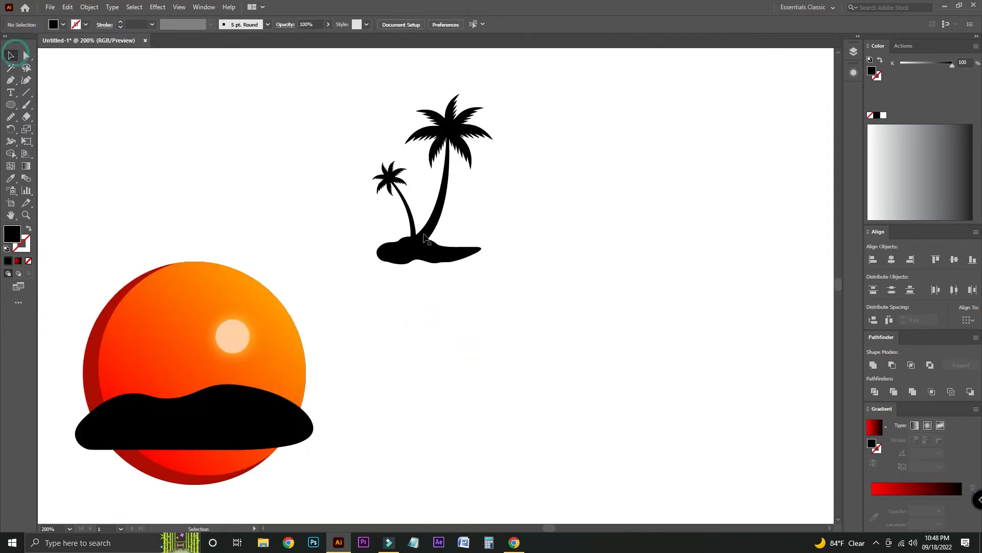
{"action": "left_click_drag", "start_coordinate": [434, 241], "coordinate": [207, 399]}
{"action": "key", "text": "ctrl+plus"}
{"action": "key", "text": "ctrl+plus"}
{"action": "left_click_drag", "start_coordinate": [434, 115], "coordinate": [434, 212]}
{"action": "left_click_drag", "start_coordinate": [455, 359], "coordinate": [384, 355]}
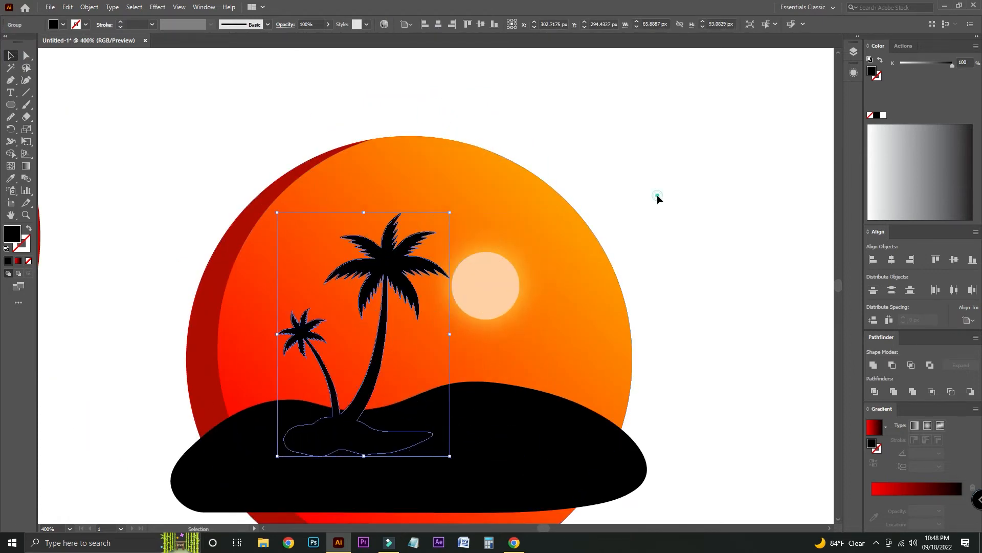
{"action": "left_click", "coordinate": [658, 199]}
- Duplicate the palm group, shrink the copy to about 13 px wide and 18 px high, and place it on the right slope
{"action": "key", "text": "ctrl+minus"}
{"action": "key", "text": "ctrl+minus"}
{"action": "key", "text": "ctrl+plus"}
{"action": "key", "text": "ctrl+plus"}
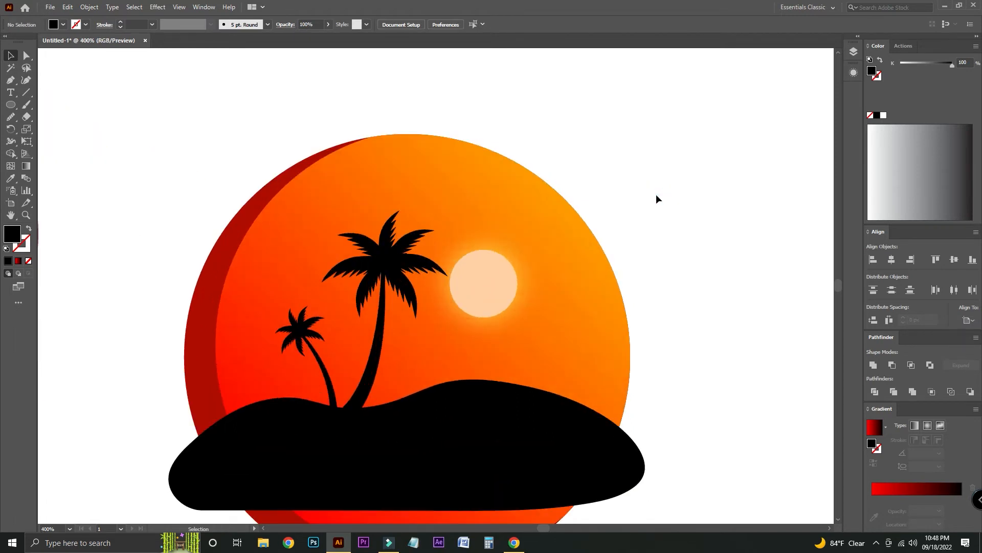
{"action": "left_click_drag", "start_coordinate": [384, 278], "coordinate": [567, 286]}
{"action": "left_click_drag", "start_coordinate": [539, 279], "coordinate": [546, 370]}
{"action": "left_click", "coordinate": [643, 350]}
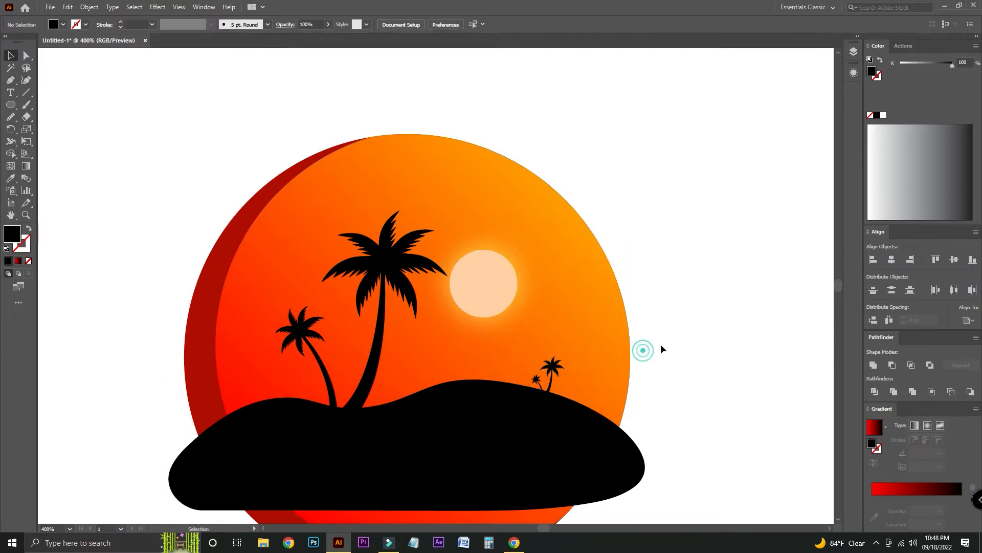
- Reflect the small palm group across the vertical axis and deselect it
{"action": "left_click", "coordinate": [549, 370]}
{"action": "right_click", "coordinate": [549, 370]}
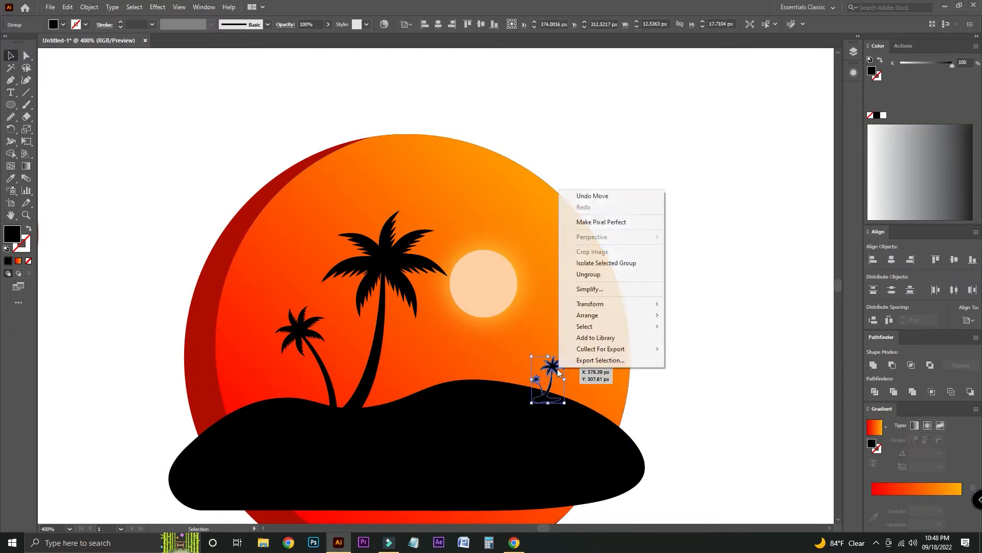
{"action": "mouse_move", "coordinate": [614, 315]}
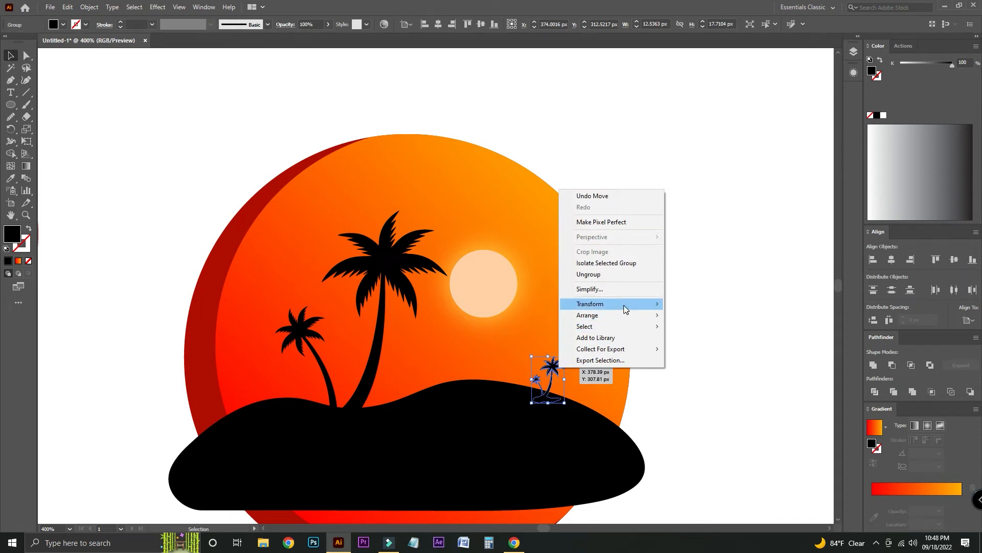
{"action": "left_click", "coordinate": [705, 339]}
{"action": "left_click", "coordinate": [729, 230]}
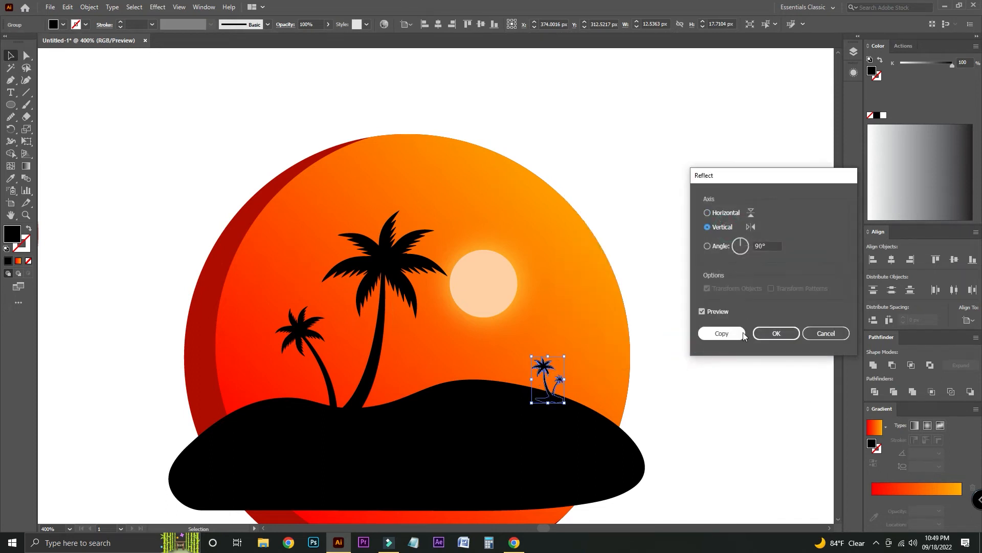
{"action": "left_click", "coordinate": [776, 333]}
{"action": "left_click", "coordinate": [94, 55]}
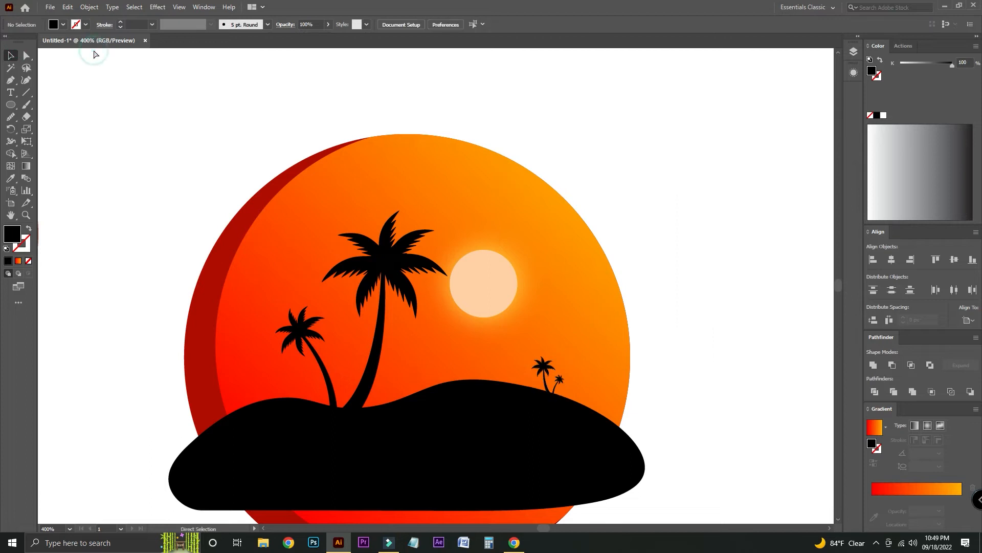
{"action": "key", "text": "ctrl+minus"}
{"action": "key", "text": "ctrl+minus"}
{"action": "key", "text": "ctrl+equal"}
{"action": "scroll", "coordinate": [94, 55], "scroll_direction": "up", "scroll_amount": 1}
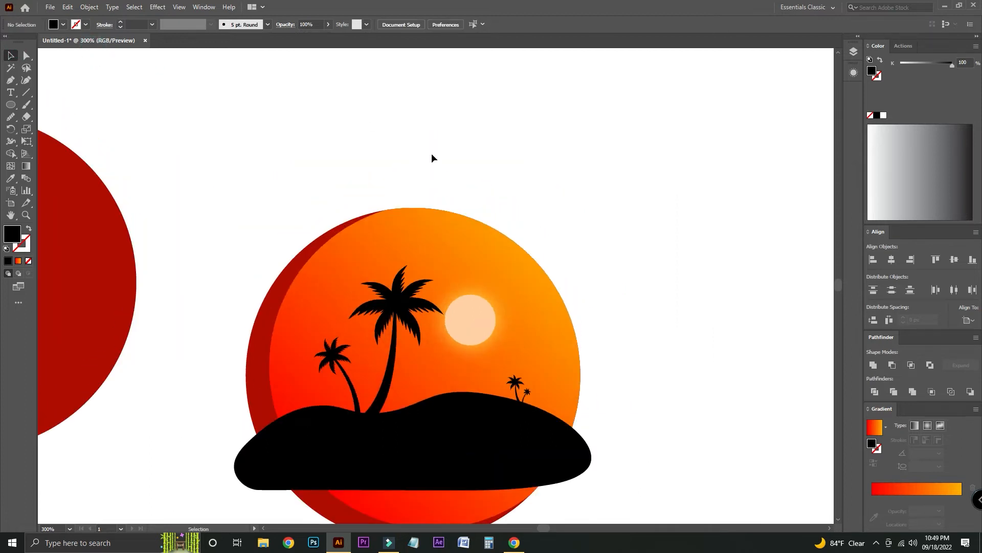
{"action": "key", "text": "ctrl+equal"}
{"action": "left_click_drag", "start_coordinate": [193, 120], "coordinate": [282, 84]}
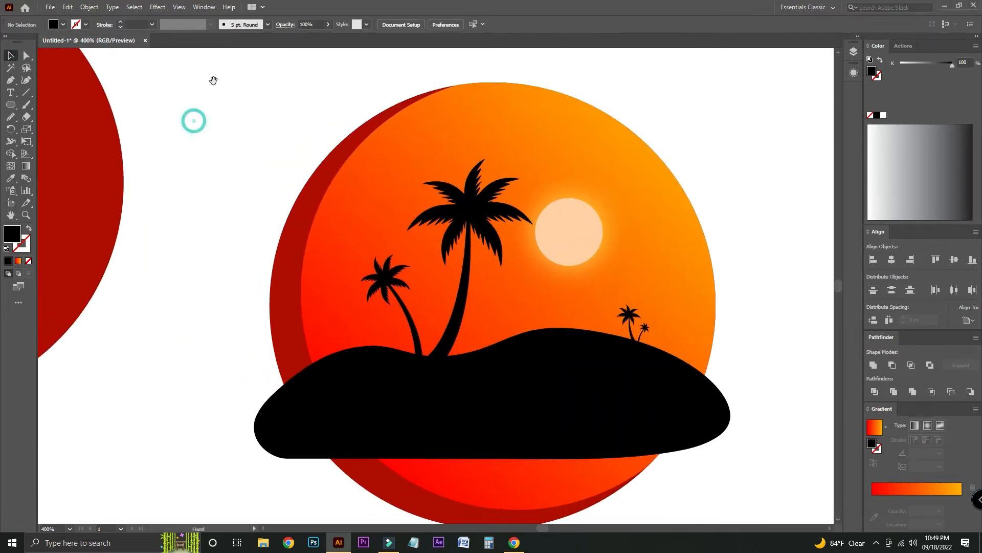
{"action": "left_click_drag", "start_coordinate": [182, 141], "coordinate": [141, 257]}
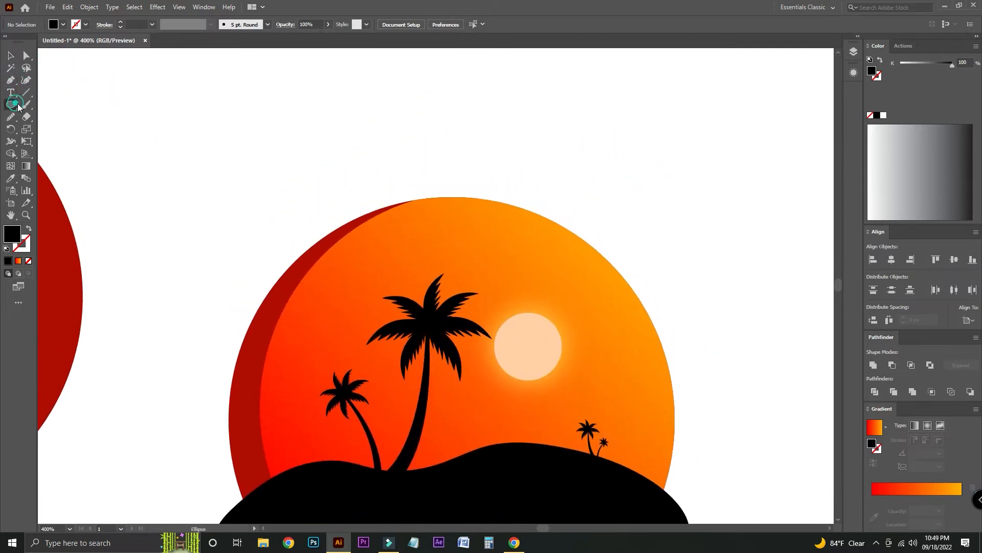
- Draw a black circle about 31 px in diameter above the sunset and add two smaller overlapping circles beside it
{"action": "left_click_drag", "start_coordinate": [229, 118], "coordinate": [311, 200]}
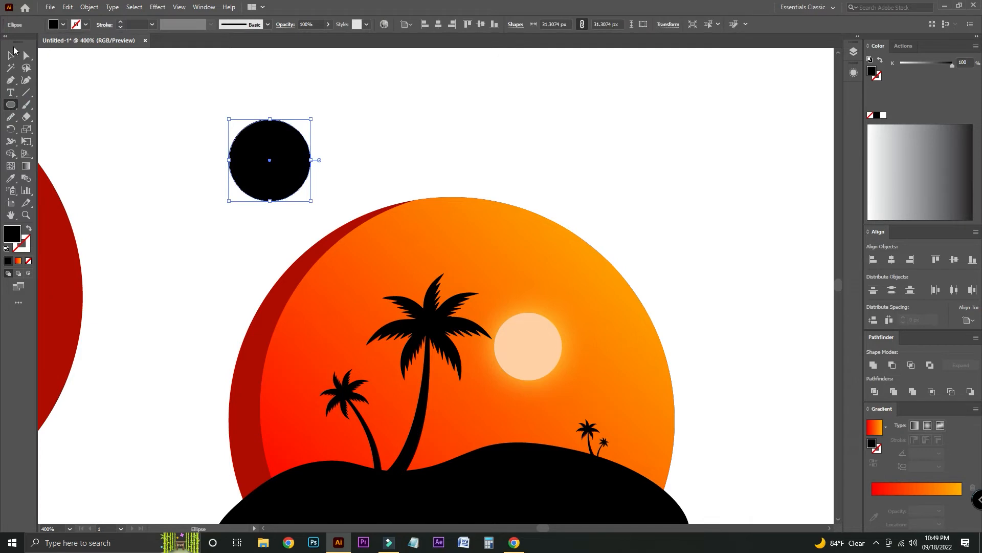
{"action": "left_click_drag", "start_coordinate": [107, 43], "coordinate": [302, 39]}
{"action": "left_click_drag", "start_coordinate": [222, 96], "coordinate": [178, 181]}
{"action": "left_click_drag", "start_coordinate": [244, 249], "coordinate": [285, 189]}
{"action": "left_click_drag", "start_coordinate": [308, 225], "coordinate": [329, 186]}
{"action": "left_click", "coordinate": [435, 173]}
- Draw a black-stroked horizontal line about 112 px long across the circles and add a fourth overlapping circle at the right end
{"action": "left_click_drag", "start_coordinate": [387, 180], "coordinate": [94, 179]}
{"action": "left_click", "coordinate": [11, 55]}
{"action": "key", "text": "Delete"}
{"action": "left_click_drag", "start_coordinate": [441, 213], "coordinate": [441, 213]}
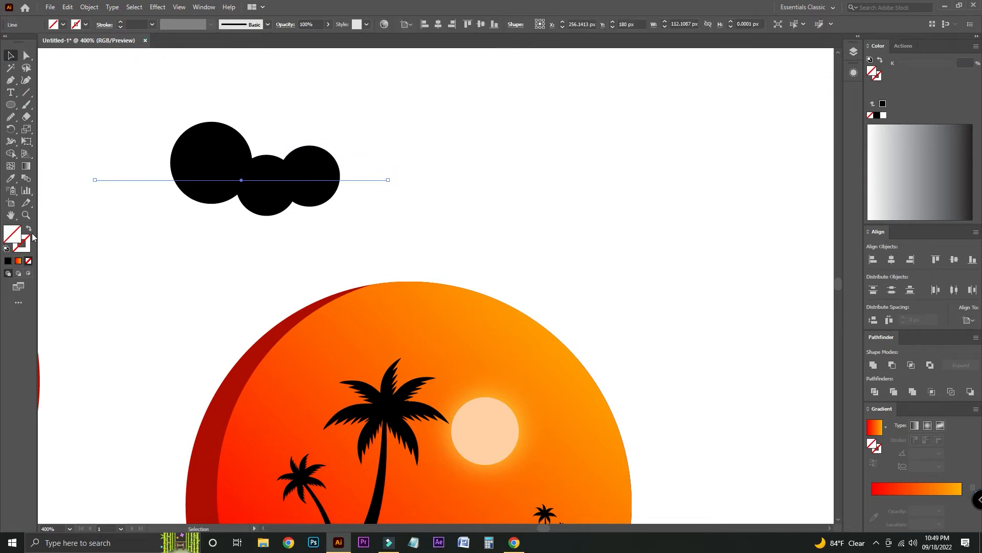
{"action": "left_click", "coordinate": [7, 251]}
{"action": "mouse_move", "coordinate": [323, 158]}
{"action": "left_mouse_down"}
{"action": "mouse_move", "coordinate": [351, 185]}
{"action": "mouse_move", "coordinate": [372, 185]}
{"action": "mouse_move", "coordinate": [343, 186]}
{"action": "left_mouse_up"}
{"action": "left_click", "coordinate": [387, 136]}
- Divide the circles along the horizontal line, ungroup them and delete the pieces below the line
{"action": "left_click_drag", "start_coordinate": [152, 121], "coordinate": [423, 226]}
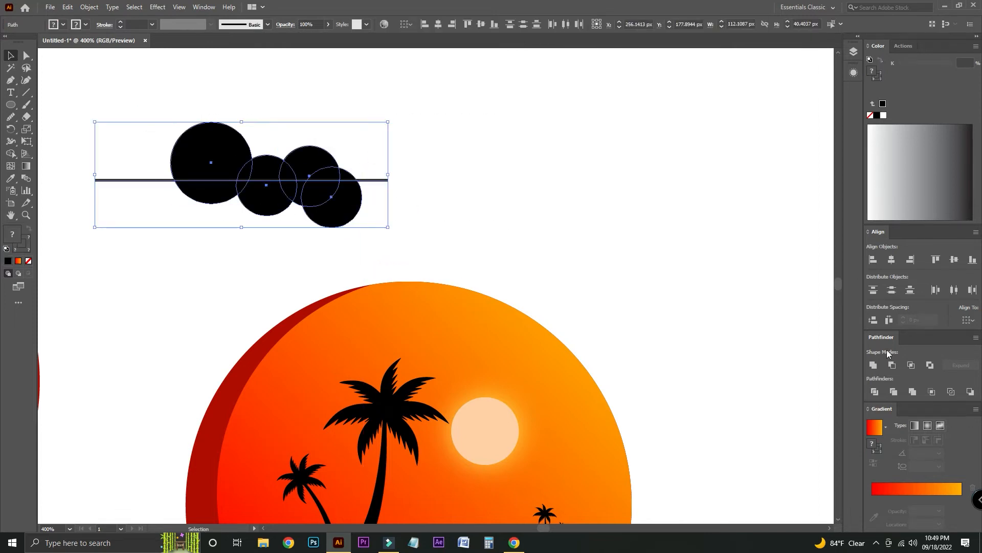
{"action": "left_click", "coordinate": [875, 392]}
{"action": "right_click", "coordinate": [327, 185]}
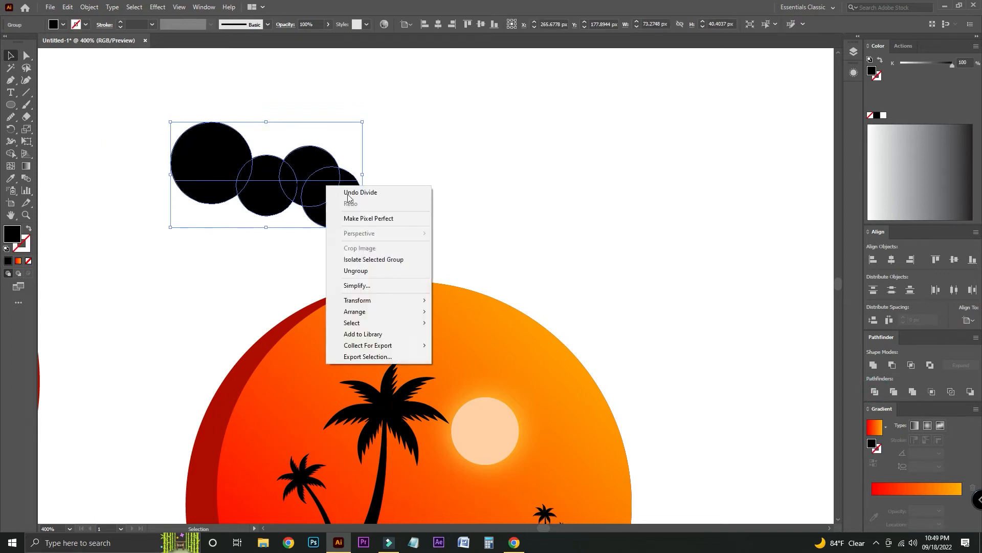
{"action": "left_click", "coordinate": [374, 271]}
{"action": "left_click", "coordinate": [429, 238]}
{"action": "left_click_drag", "start_coordinate": [429, 238], "coordinate": [188, 191]}
{"action": "key", "text": "Delete"}
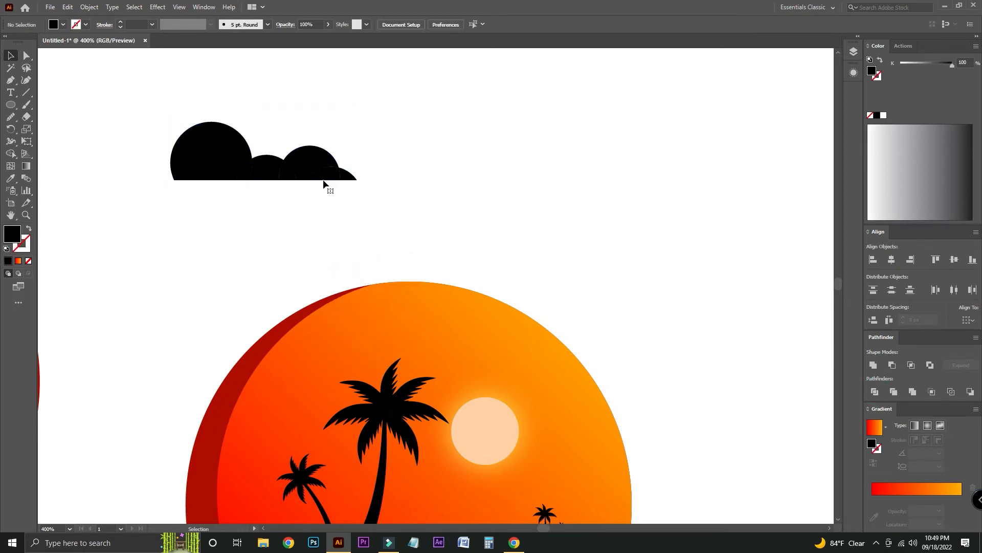
- Fill the remaining cloud pieces with the sun's peach colour and unite them into one shape
{"action": "left_click_drag", "start_coordinate": [406, 213], "coordinate": [406, 213]}
{"action": "left_click", "coordinate": [11, 178]}
{"action": "left_click", "coordinate": [53, 175]}
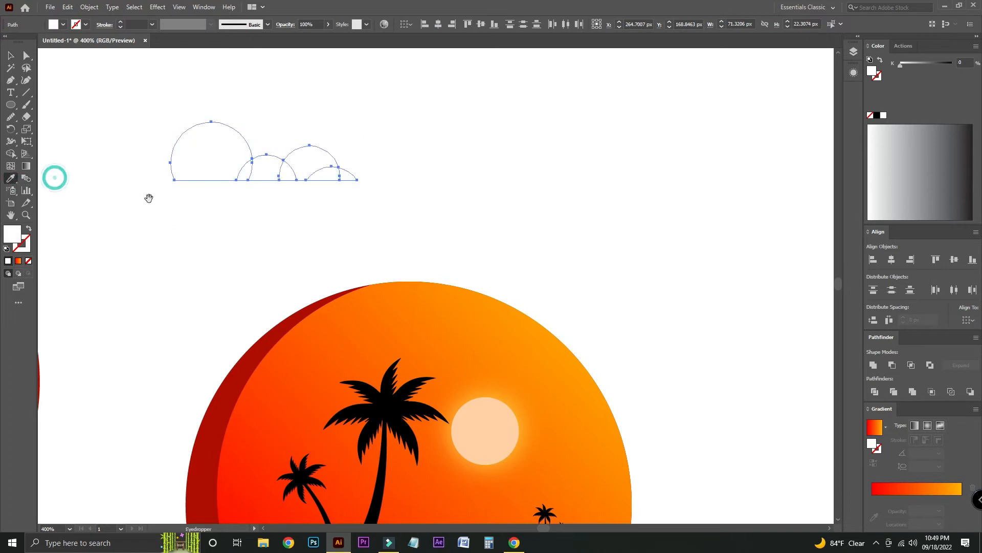
{"action": "scroll", "coordinate": [466, 223], "scroll_direction": "down", "scroll_amount": 3}
{"action": "left_click", "coordinate": [463, 326]}
{"action": "scroll", "coordinate": [120, 154], "scroll_direction": "up", "scroll_amount": 1}
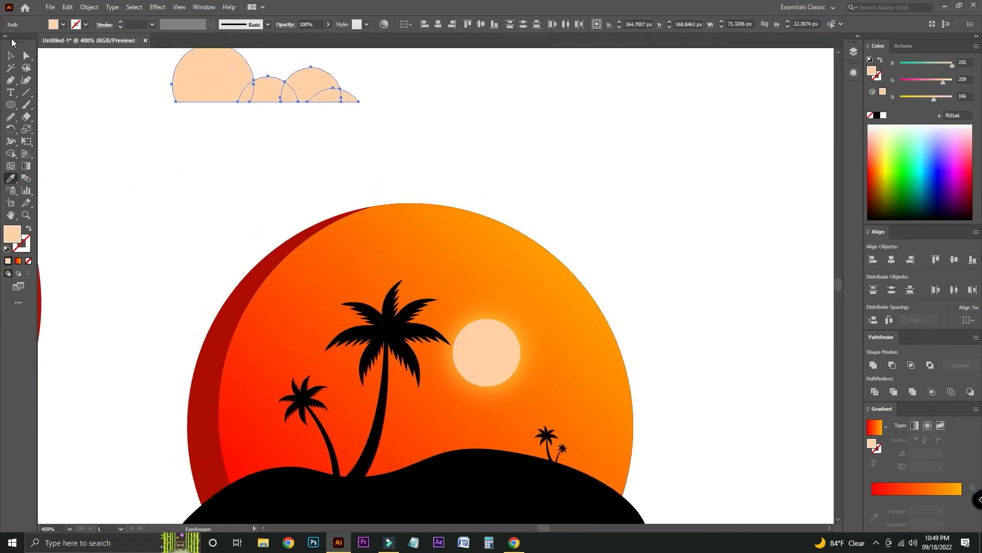
{"action": "scroll", "coordinate": [812, 149], "scroll_direction": "down", "scroll_amount": 1}
{"action": "left_click", "coordinate": [873, 364]}
- Shrink the cloud to about 26 px wide and 8 px high and place it behind the large palm's trunk
{"action": "left_click_drag", "start_coordinate": [425, 110], "coordinate": [466, 330]}
{"action": "right_click", "coordinate": [510, 346]}
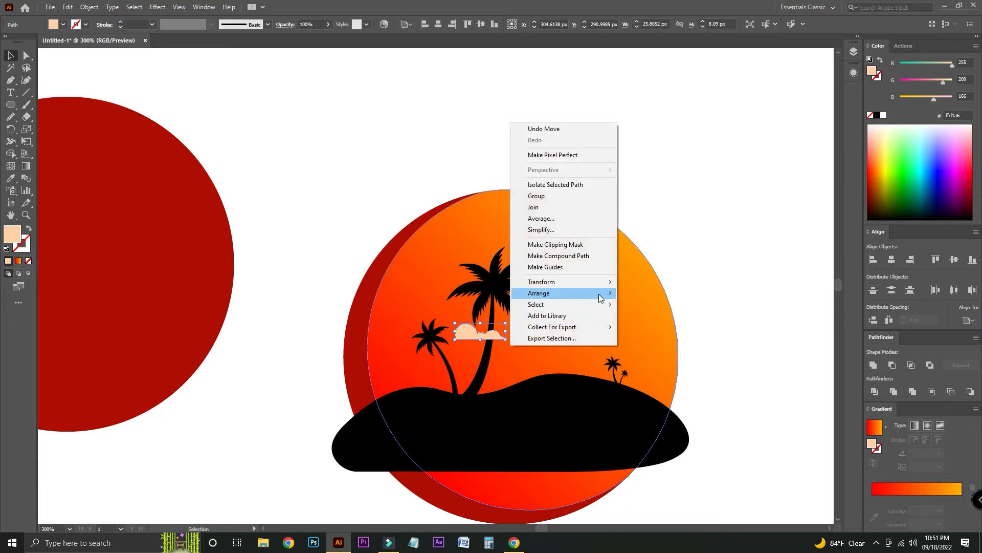
{"action": "mouse_move", "coordinate": [598, 292]}
{"action": "left_click", "coordinate": [670, 326]}
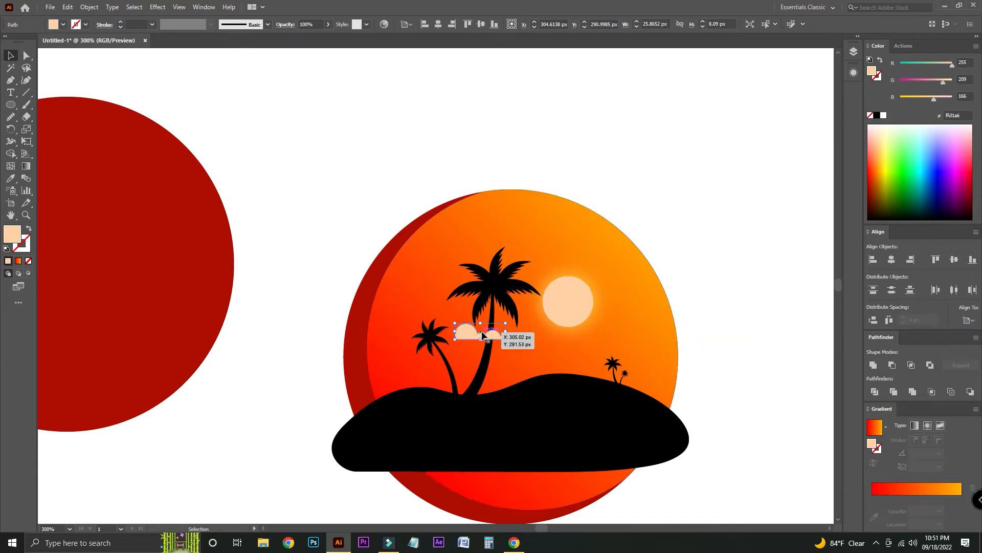
{"action": "right_click", "coordinate": [483, 336]}
{"action": "mouse_move", "coordinate": [548, 281]}
{"action": "left_click", "coordinate": [647, 303]}
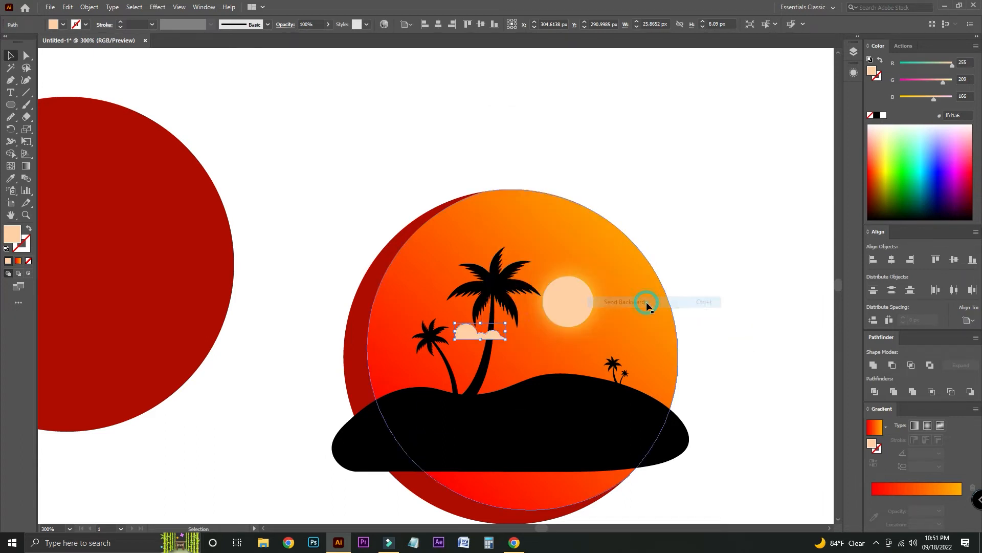
{"action": "right_click", "coordinate": [497, 336]}
{"action": "left_click", "coordinate": [682, 298]}
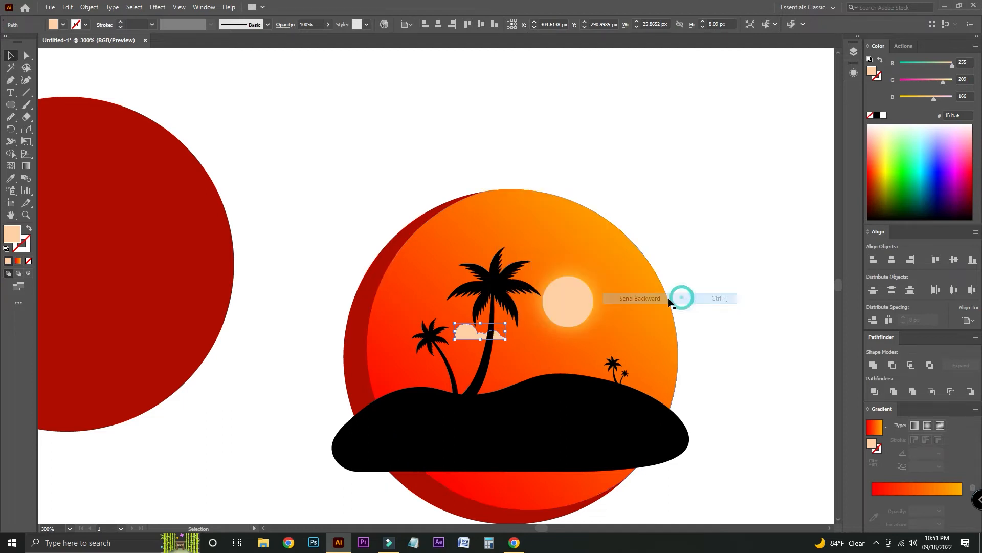
- Set the small cloud's opacity to 40% and deselect it
{"action": "key", "text": "ctrl+plus"}
{"action": "key", "text": "ctrl+plus"}
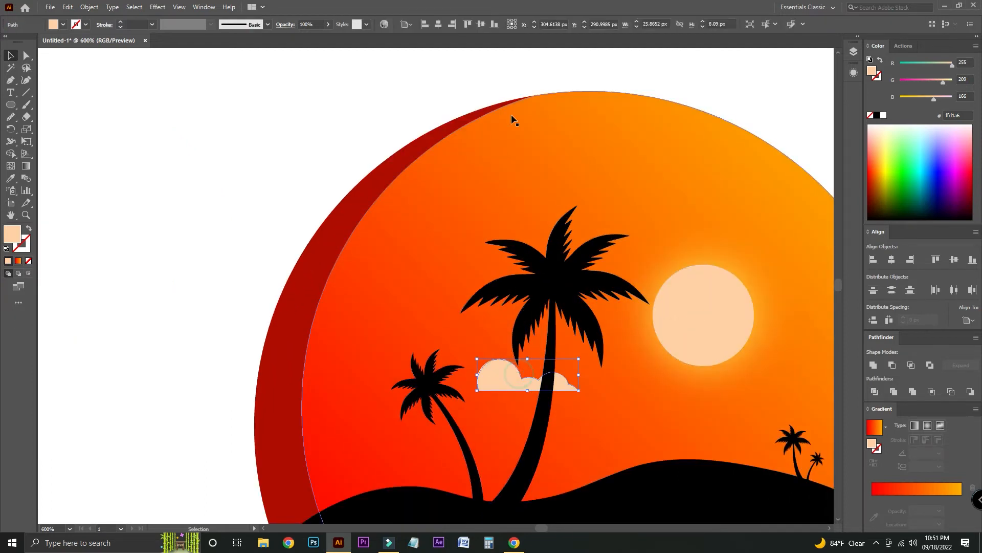
{"action": "left_click", "coordinate": [330, 25]}
{"action": "left_click_drag", "start_coordinate": [331, 38], "coordinate": [303, 39]}
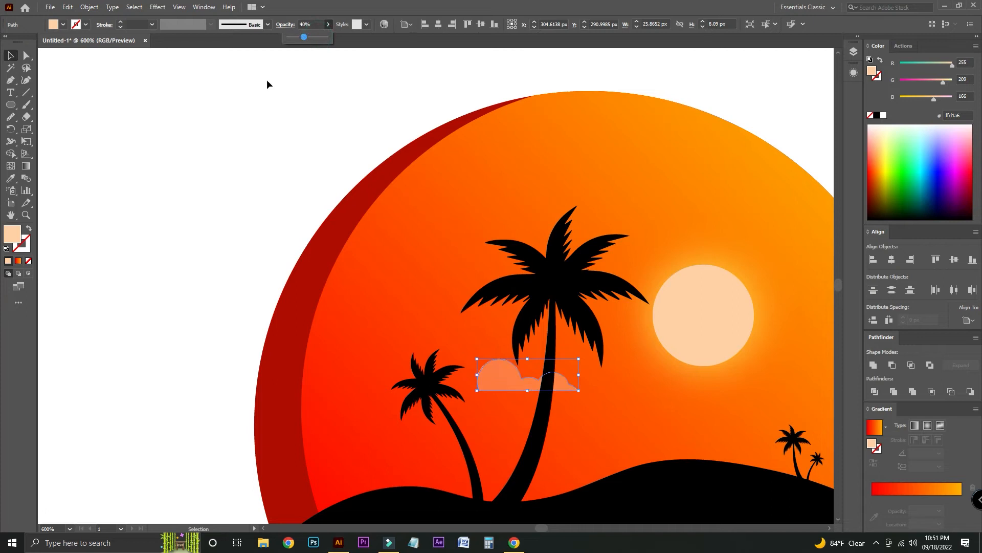
{"action": "left_click", "coordinate": [253, 86]}
- Duplicate the cloud, enlarge the copy to about 58 px wide and 18 px high, and place it above the sun over the circle's edge
{"action": "key", "text": "space"}
{"action": "left_click_drag", "start_coordinate": [297, 120], "coordinate": [121, 106]}
{"action": "left_click_drag", "start_coordinate": [340, 374], "coordinate": [770, 271]}
{"action": "left_click_drag", "start_coordinate": [634, 250], "coordinate": [606, 231]}
{"action": "left_click", "coordinate": [713, 127]}
{"action": "key", "text": "space"}
{"action": "left_click_drag", "start_coordinate": [720, 150], "coordinate": [599, 101]}
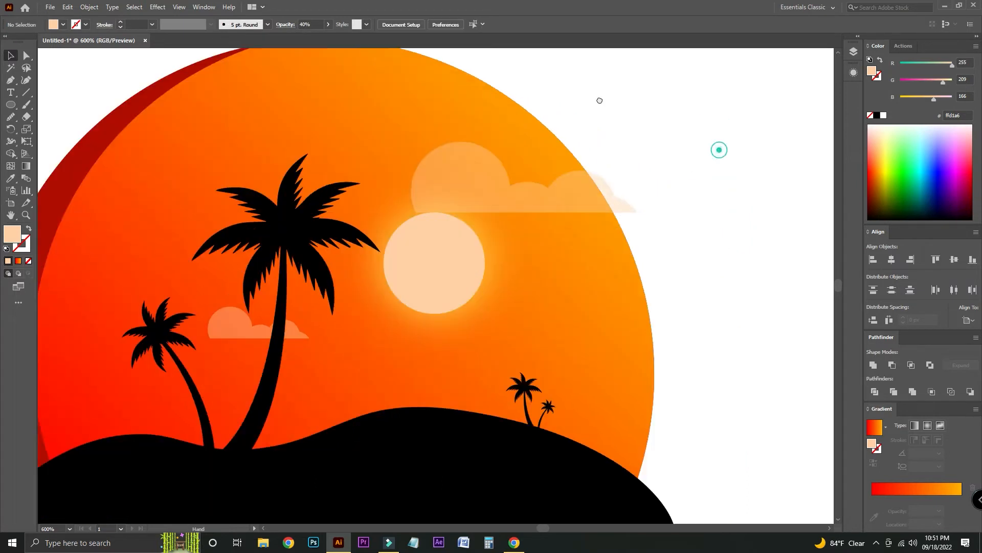
- Duplicate the large cloud below the sun across the circle's right edge and reflect the copy across the vertical axis
{"action": "left_click", "coordinate": [539, 184]}
{"action": "left_click_drag", "start_coordinate": [540, 184], "coordinate": [629, 312]}
{"action": "key", "text": "Return"}
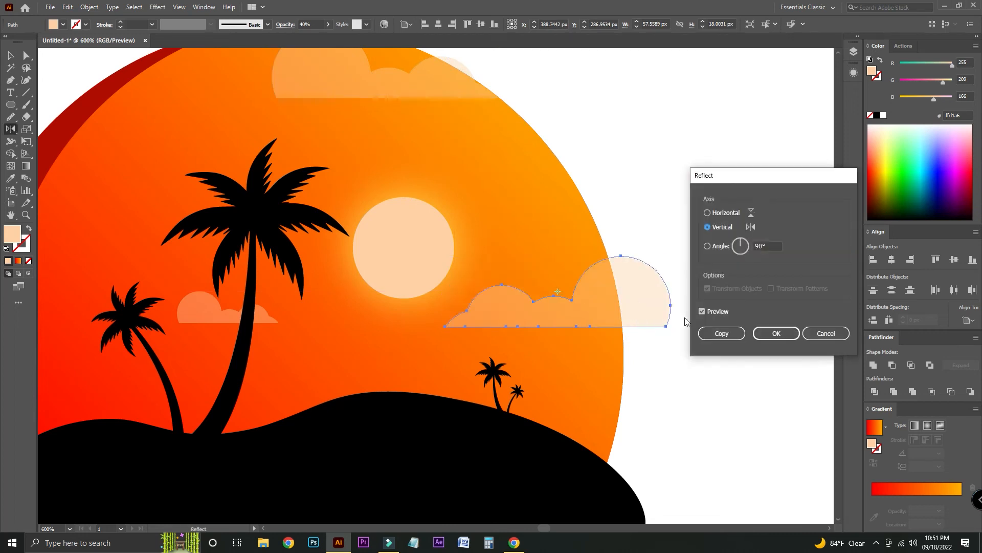
{"action": "left_click", "coordinate": [722, 333]}
{"action": "key", "text": "ctrl+z"}
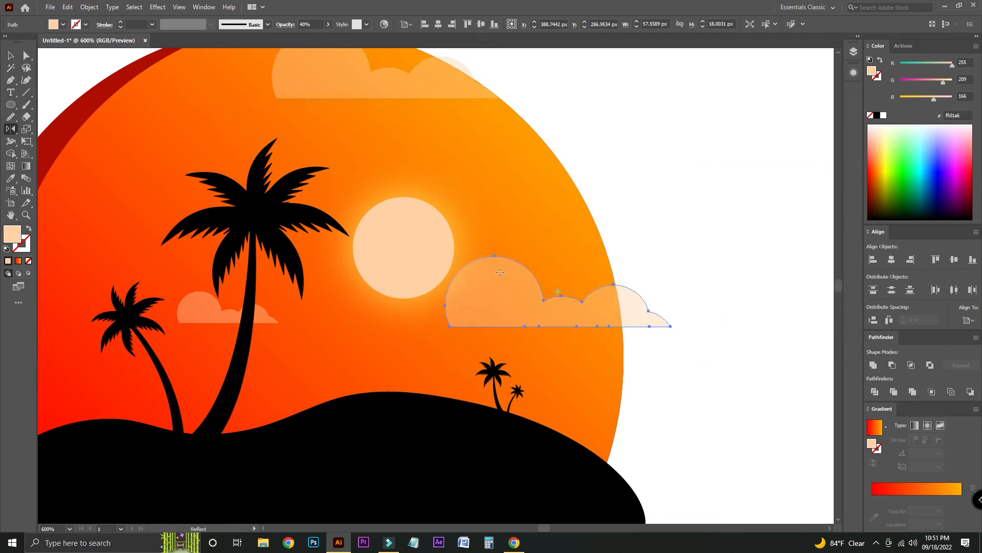
{"action": "key", "text": "Return"}
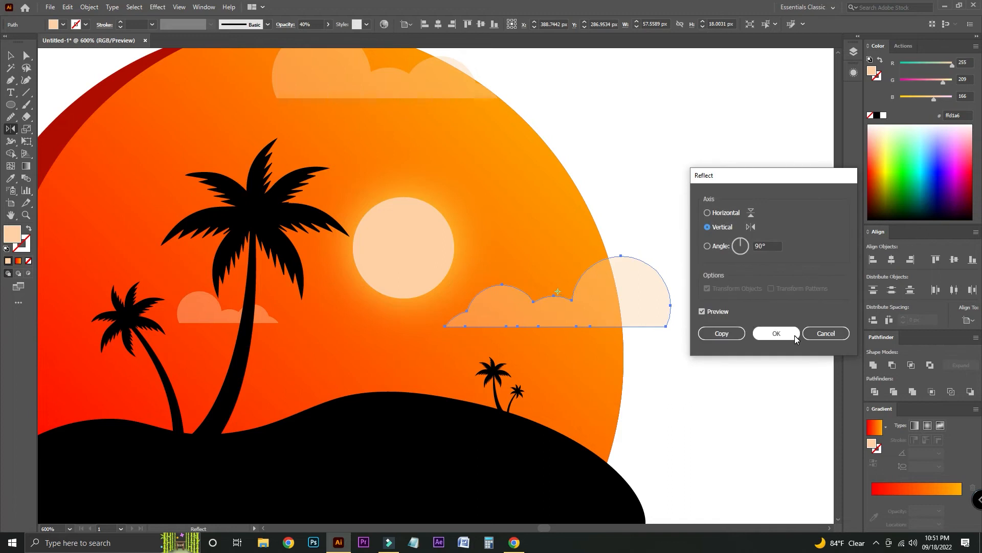
{"action": "left_click", "coordinate": [795, 335]}
{"action": "left_click", "coordinate": [8, 54]}
{"action": "left_click", "coordinate": [570, 138]}
- Trim the cloud parts that extend beyond the sunset circle with the Shape Builder tool
{"action": "key", "text": "ctrl+minus"}
{"action": "key", "text": "ctrl+minus"}
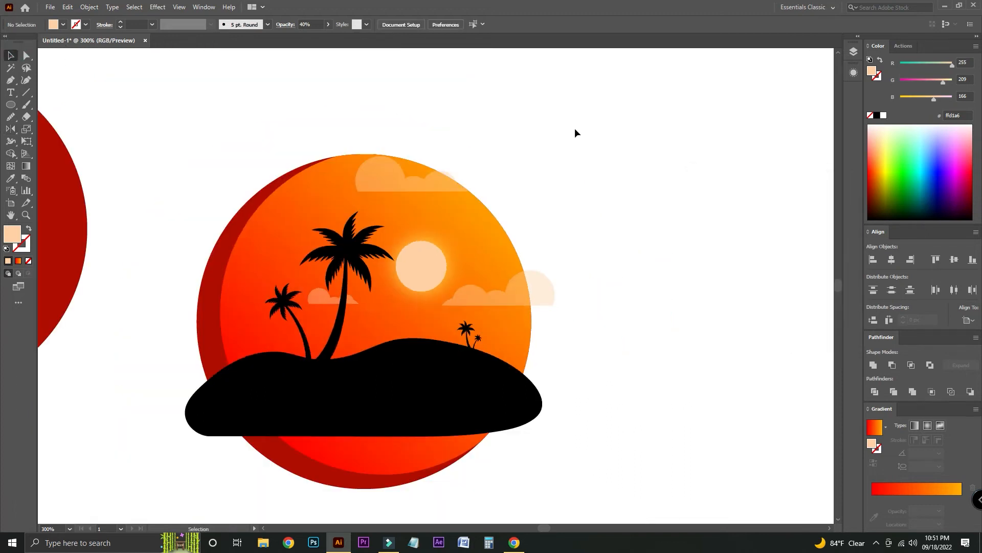
{"action": "left_click", "coordinate": [307, 272]}
{"action": "left_click", "coordinate": [11, 153]}
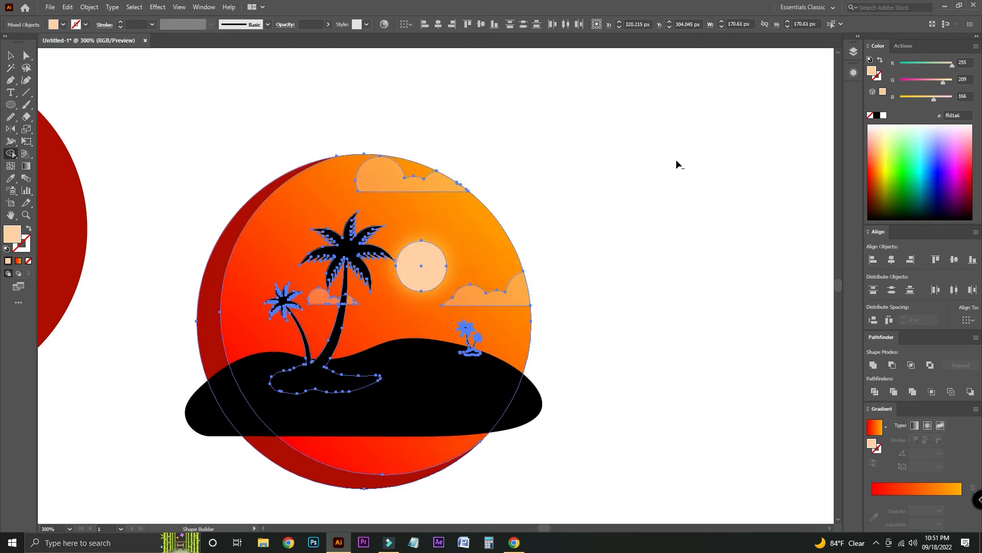
{"action": "left_click", "coordinate": [13, 55]}
{"action": "left_click", "coordinate": [111, 54]}
- Duplicate the plain dark red circle twice and overlap the two copies with a slight offset
{"action": "key", "text": "ctrl+plus"}
{"action": "left_click_drag", "start_coordinate": [643, 121], "coordinate": [745, 133]}
{"action": "left_click_drag", "start_coordinate": [137, 121], "coordinate": [521, 415]}
{"action": "left_click", "coordinate": [324, 404]}
{"action": "left_click_drag", "start_coordinate": [338, 410], "coordinate": [625, 155]}
{"action": "left_click_drag", "start_coordinate": [623, 142], "coordinate": [588, 197]}
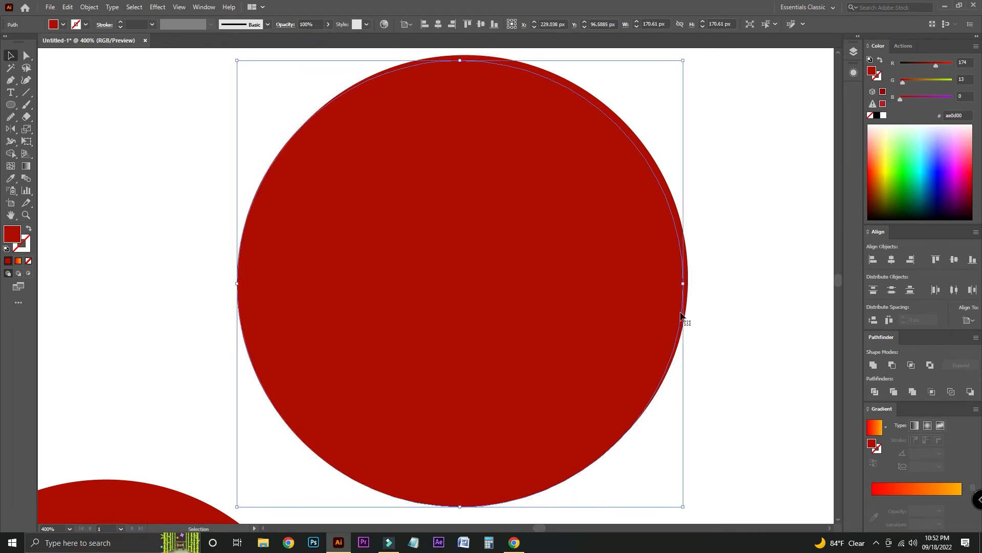
- Enlarge one overlapping dark red circle to about 181 px, offset it, and cut a thin crescent with the Shape Builder tool
{"action": "left_click_drag", "start_coordinate": [686, 507], "coordinate": [699, 520]}
{"action": "left_click_drag", "start_coordinate": [646, 349], "coordinate": [638, 357]}
{"action": "left_click_drag", "start_coordinate": [593, 229], "coordinate": [593, 229]}
{"action": "left_click_drag", "start_coordinate": [752, 287], "coordinate": [551, 128]}
{"action": "left_click", "coordinate": [11, 154]}
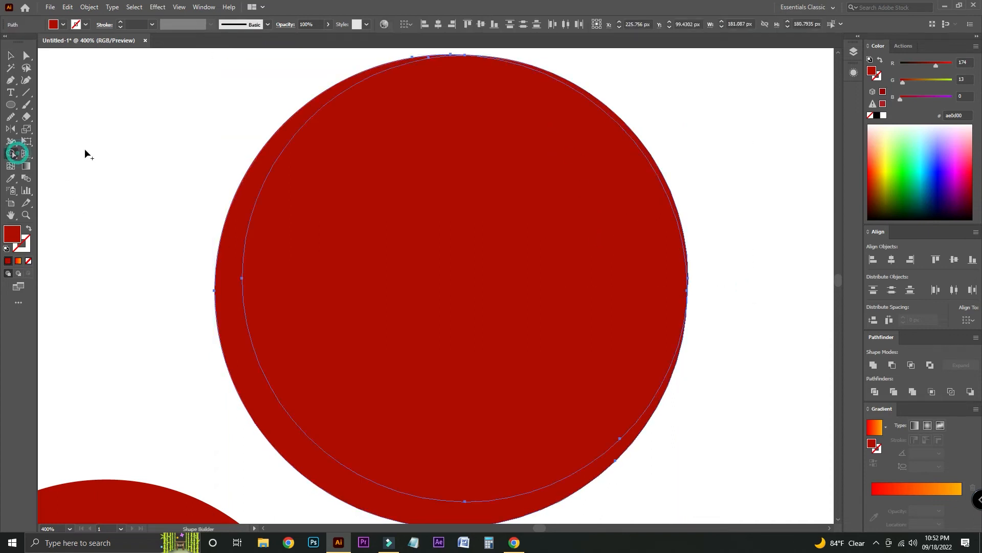
{"action": "left_click_drag", "start_coordinate": [635, 400], "coordinate": [637, 402]}
- Move the crescent, about 83 px wide and 93 px high, inside the sunset's upper right edge and bring it to the front
{"action": "left_click", "coordinate": [11, 55]}
{"action": "left_click_drag", "start_coordinate": [380, 193], "coordinate": [243, 117]}
{"action": "left_click_drag", "start_coordinate": [531, 118], "coordinate": [624, 381]}
{"action": "left_click_drag", "start_coordinate": [621, 367], "coordinate": [686, 433]}
{"action": "left_click_drag", "start_coordinate": [744, 353], "coordinate": [655, 110]}
{"action": "right_click", "coordinate": [548, 180]}
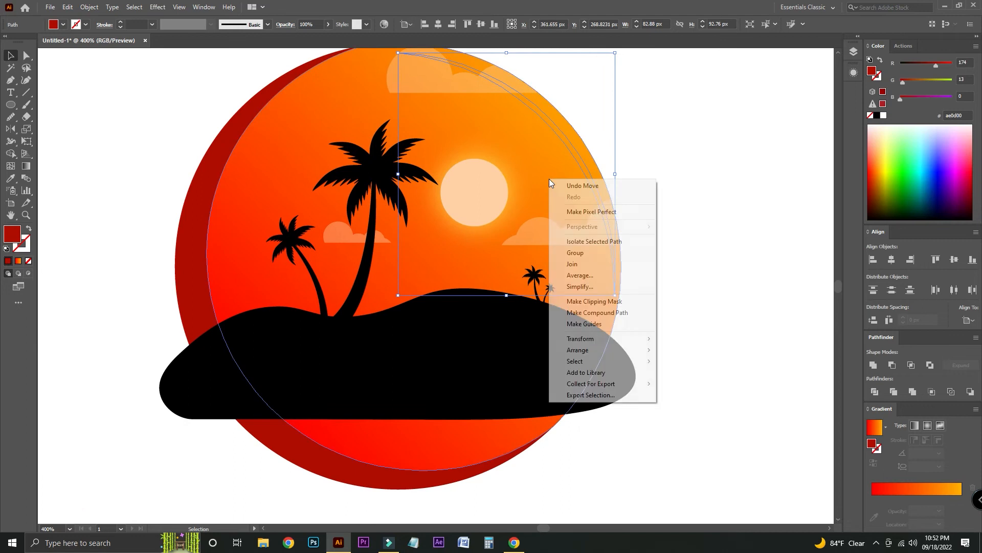
{"action": "left_click", "coordinate": [594, 351]}
{"action": "left_click", "coordinate": [703, 373]}
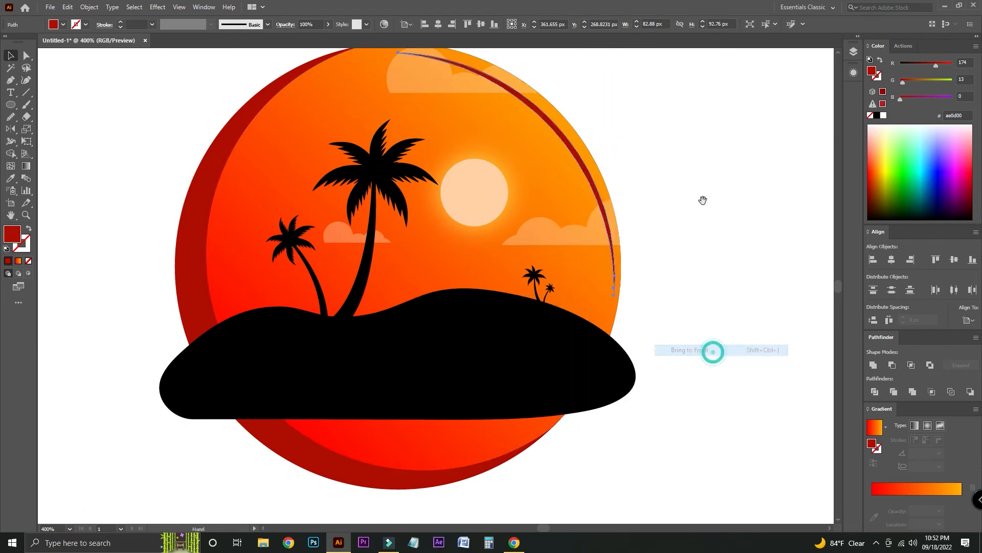
- Apply the cloud's peach colour and 40% opacity to the crescent highlight and deselect it
{"action": "scroll", "coordinate": [668, 220], "scroll_direction": "up", "scroll_amount": 4}
{"action": "left_click", "coordinate": [10, 178]}
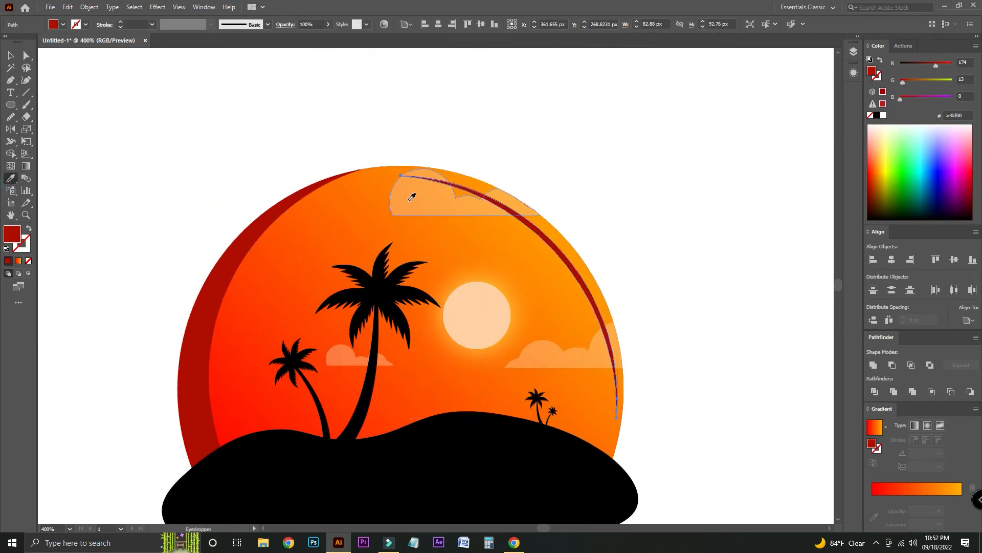
{"action": "left_click", "coordinate": [410, 193]}
{"action": "left_click", "coordinate": [10, 55]}
{"action": "left_click", "coordinate": [208, 57]}
{"action": "key", "text": "ctrl+plus"}
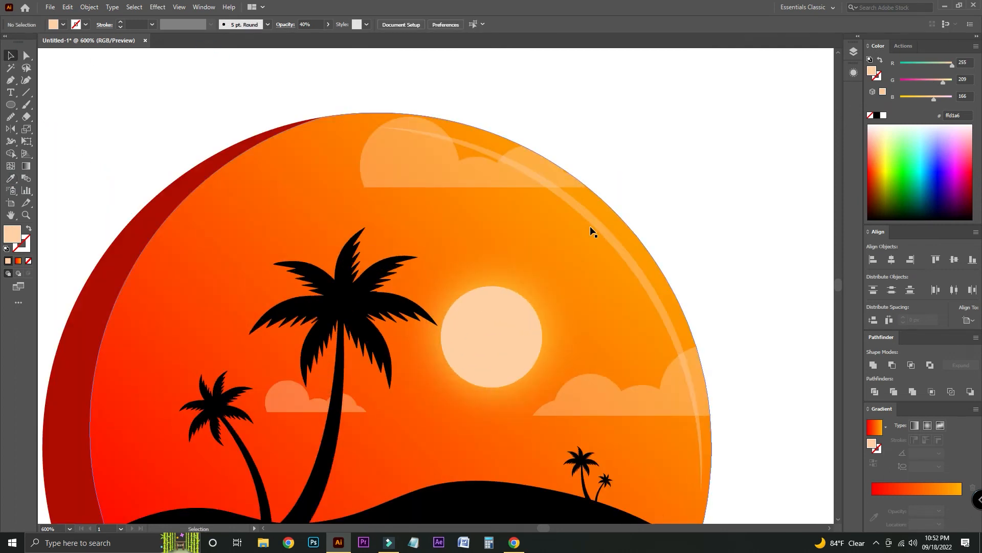
- Try a smaller crescent highlight to the upper right of the sun, and remove it from the artwork
{"action": "left_click", "coordinate": [591, 223]}
{"action": "left_click_drag", "start_coordinate": [703, 125], "coordinate": [604, 237]}
{"action": "left_click_drag", "start_coordinate": [600, 276], "coordinate": [660, 241]}
{"action": "left_click", "coordinate": [708, 190]}
{"action": "key", "text": "ctrl+minus"}
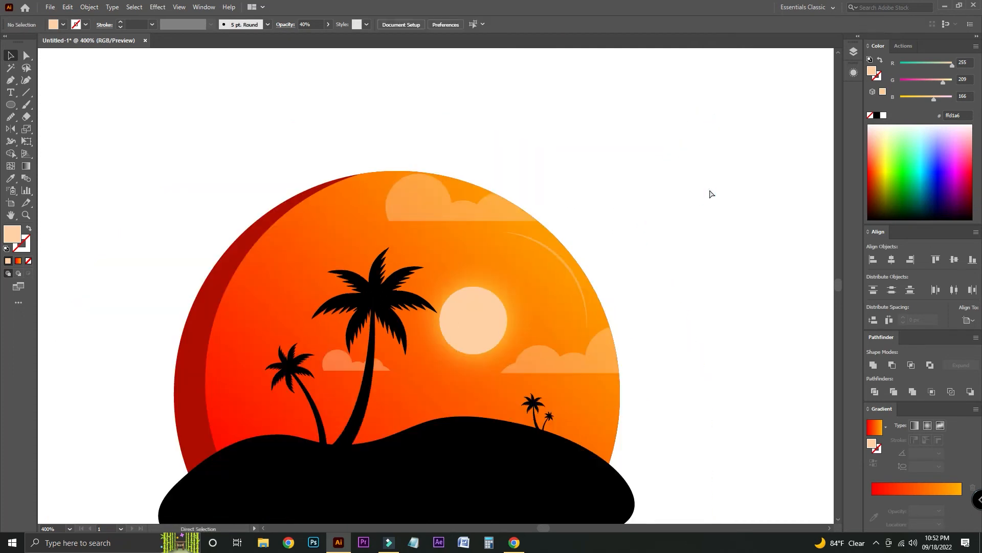
{"action": "key", "text": "ctrl+z"}
{"action": "left_click", "coordinate": [709, 188]}
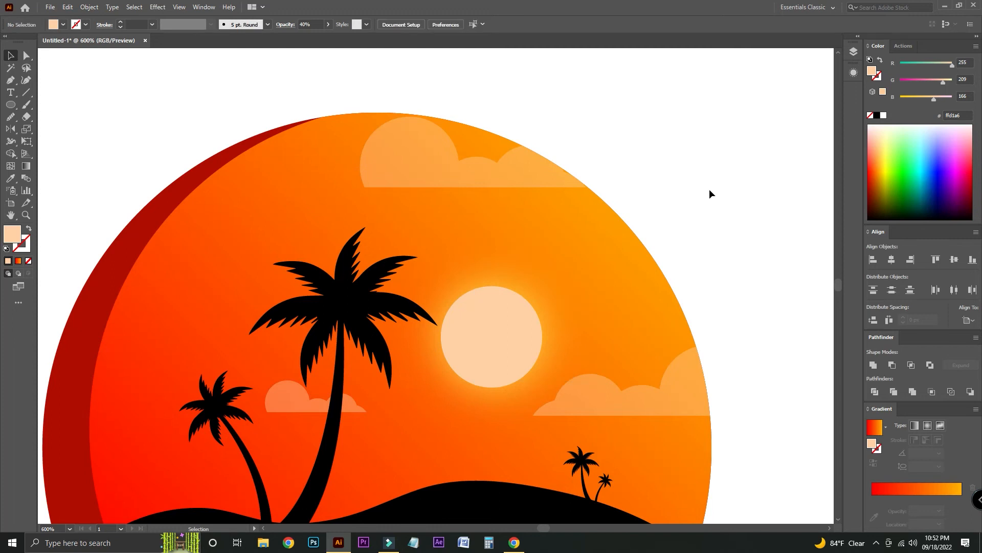
- Draw the first curved grass blade with the Pen tool at the right foot of the large palm's trunk
{"action": "scroll", "coordinate": [709, 189], "scroll_direction": "down", "scroll_amount": 2}
{"action": "scroll", "coordinate": [711, 189], "scroll_direction": "down", "scroll_amount": 4}
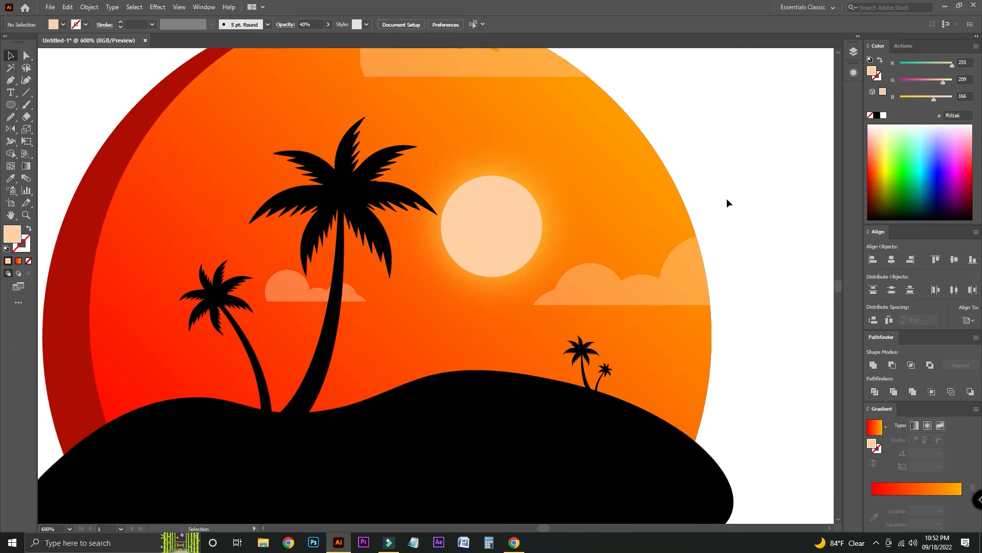
{"action": "key", "text": "ctrl+equal"}
{"action": "key", "text": "ctrl+equal"}
{"action": "key", "text": "ctrl+equal"}
{"action": "key", "text": "ctrl+equal"}
{"action": "key", "text": "space"}
{"action": "left_click_drag", "start_coordinate": [293, 324], "coordinate": [600, 185]}
{"action": "left_click_drag", "start_coordinate": [410, 262], "coordinate": [478, 34]}
{"action": "left_click", "coordinate": [301, 234]}
{"action": "key", "text": "space"}
{"action": "left_click_drag", "start_coordinate": [408, 151], "coordinate": [415, 263]}
{"action": "left_click_drag", "start_coordinate": [426, 221], "coordinate": [443, 133]}
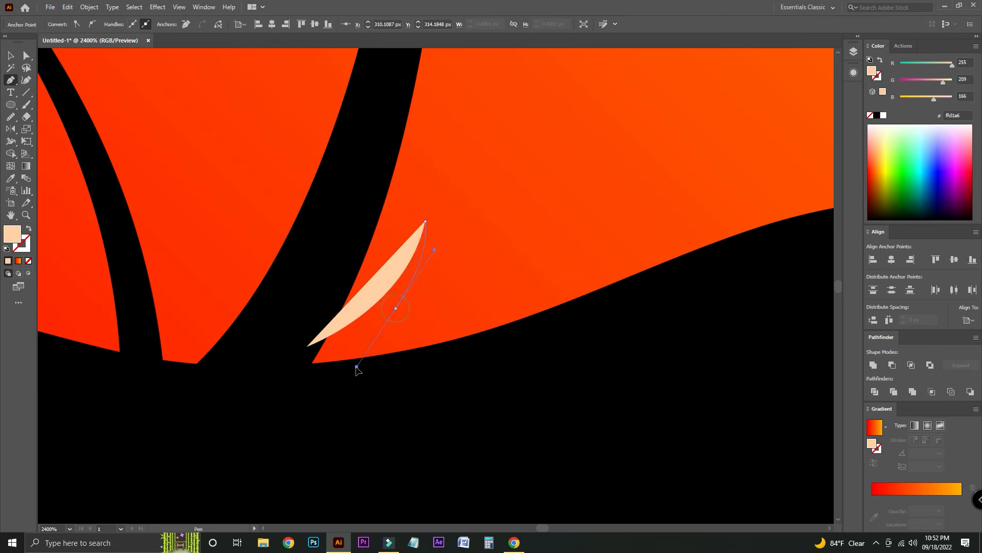
{"action": "left_click_drag", "start_coordinate": [363, 345], "coordinate": [363, 345]}
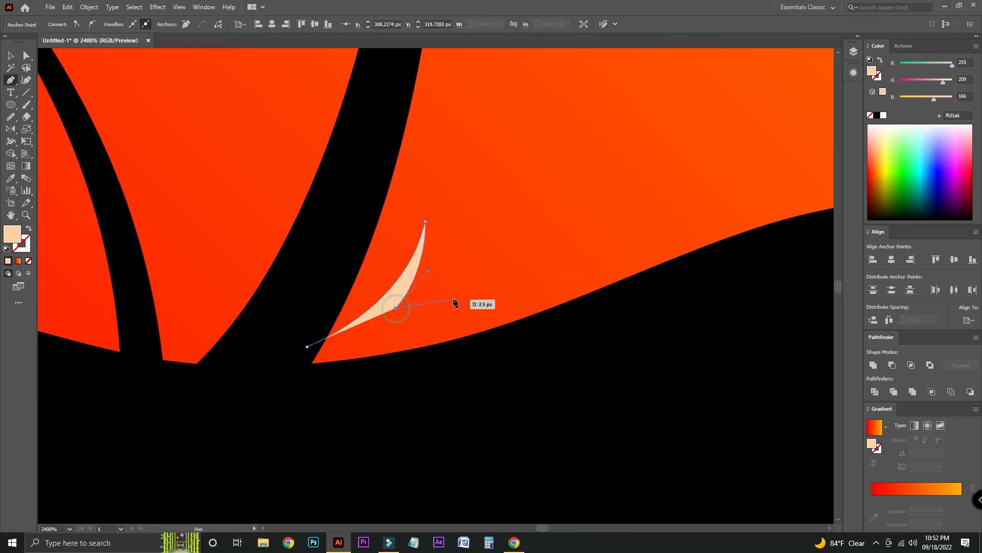
- Add a second, lower grass blade to the path and close the shape inside the black island
{"action": "left_click_drag", "start_coordinate": [484, 281], "coordinate": [483, 281]}
{"action": "key", "text": "ctrl+z"}
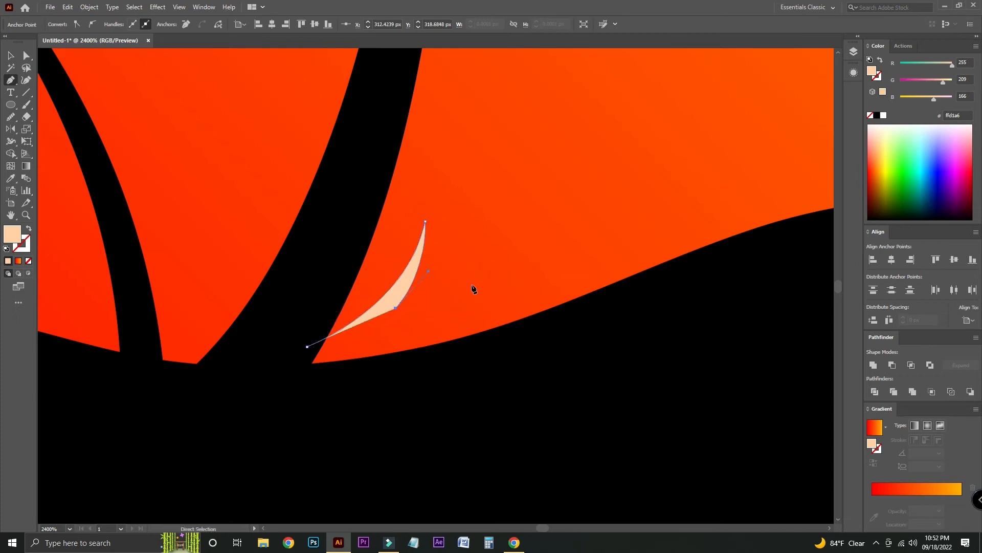
{"action": "left_click_drag", "start_coordinate": [443, 255], "coordinate": [450, 264]}
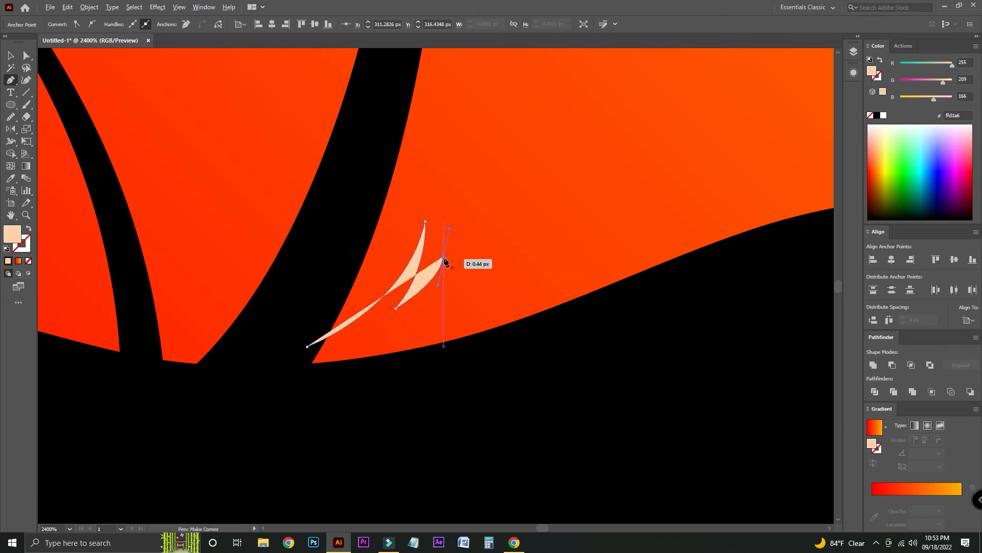
{"action": "left_click_drag", "start_coordinate": [396, 368], "coordinate": [398, 369]}
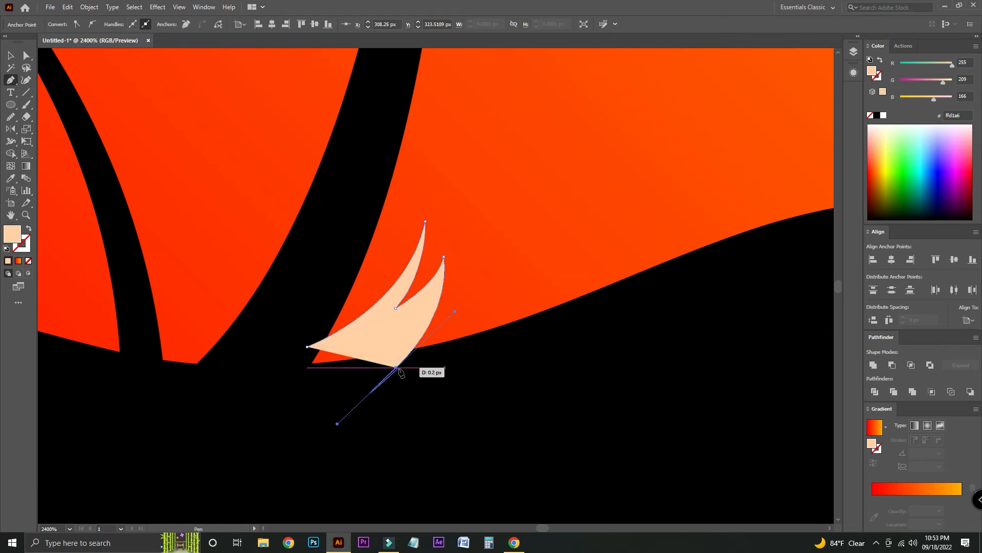
{"action": "left_click_drag", "start_coordinate": [318, 385], "coordinate": [292, 376]}
- Fill the grass shape with the palm trunk's black and deselect everything
{"action": "left_click", "coordinate": [10, 179]}
{"action": "left_click", "coordinate": [351, 217]}
{"action": "left_click", "coordinate": [11, 56]}
{"action": "left_click", "coordinate": [162, 78]}
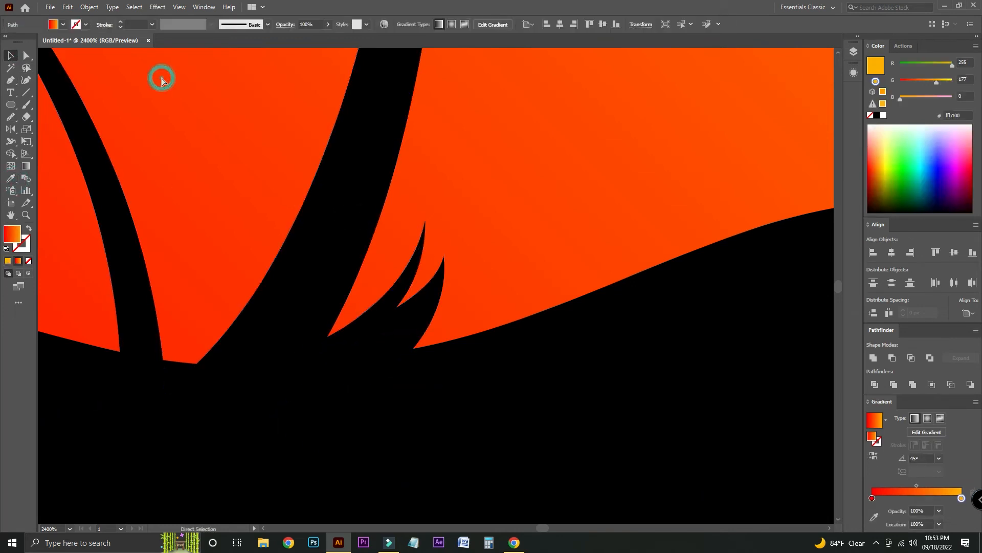
{"action": "key", "text": "ctrl+minus"}
{"action": "key", "text": "ctrl+minus"}
{"action": "key", "text": "ctrl+minus"}
{"action": "key", "text": "ctrl+minus"}
{"action": "left_click", "coordinate": [120, 95]}
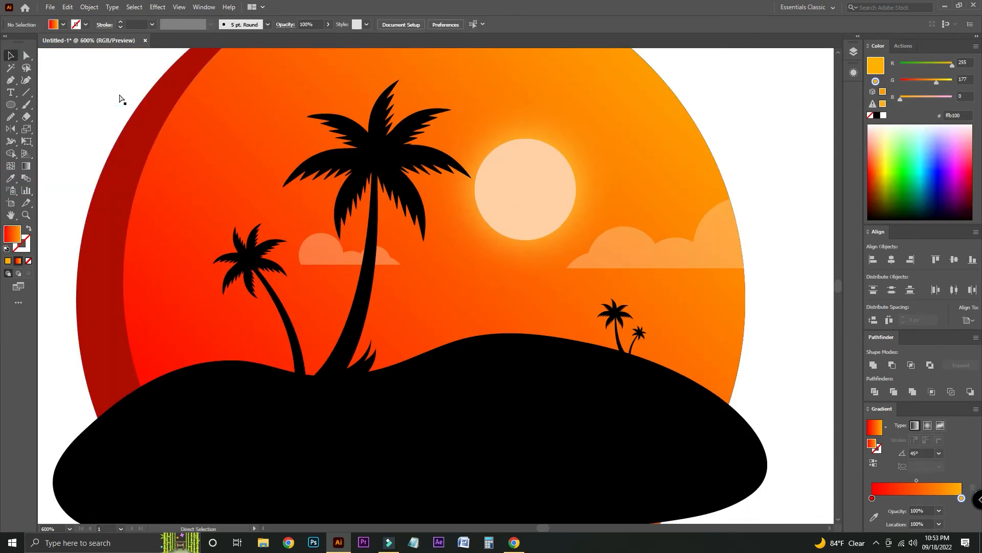
- Duplicate the grass shape toward the large palm's trunk and rotate the copy slightly counterclockwise
{"action": "key", "text": "ctrl+plus"}
{"action": "key", "text": "ctrl+plus"}
{"action": "key", "text": "ctrl+plus"}
{"action": "key", "text": "ctrl+plus"}
{"action": "left_click", "coordinate": [435, 379]}
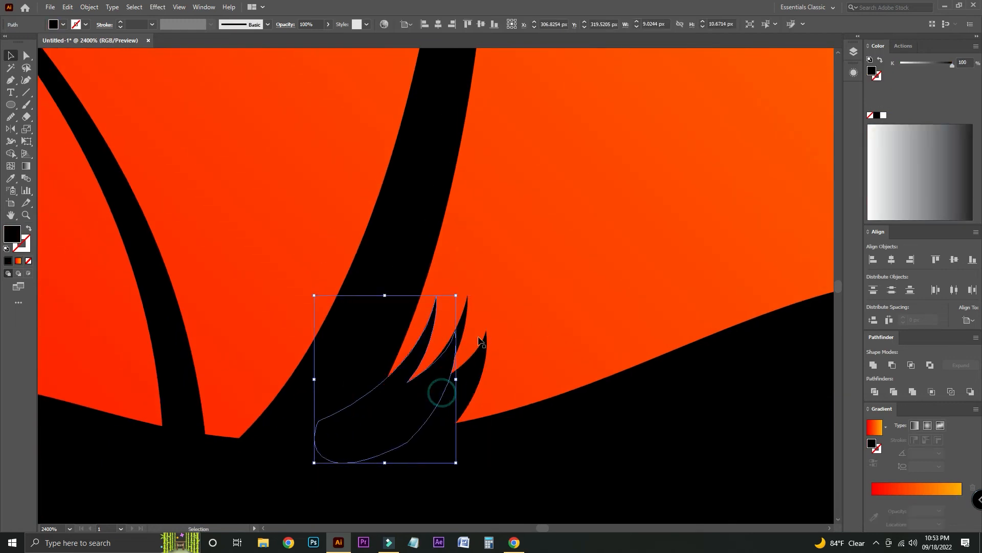
{"action": "left_click_drag", "start_coordinate": [458, 288], "coordinate": [443, 290]}
{"action": "left_click", "coordinate": [428, 278], "text": "shift"}
- Try rotating and shifting the front grass shape, and undo those changes
{"action": "left_click", "coordinate": [449, 366]}
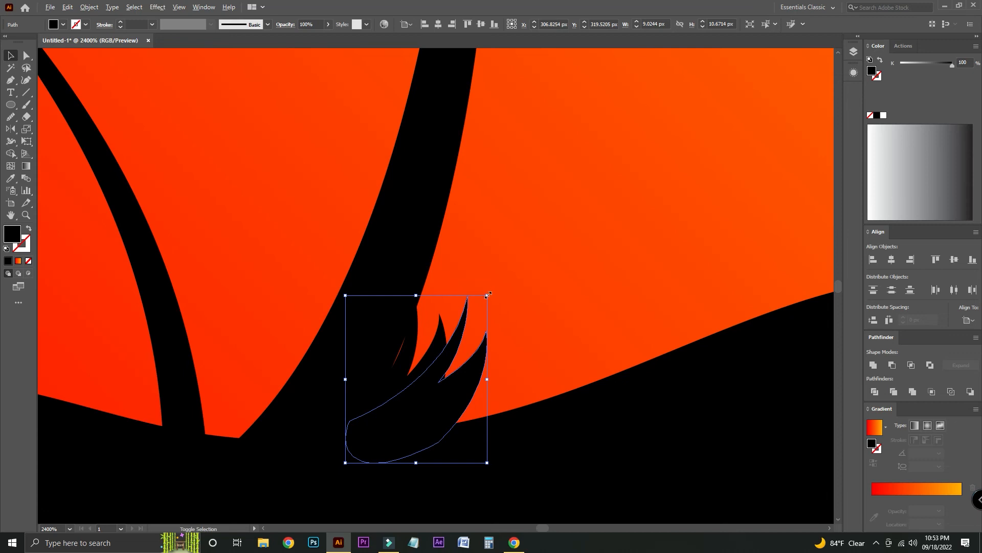
{"action": "left_click_drag", "start_coordinate": [488, 295], "coordinate": [441, 412]}
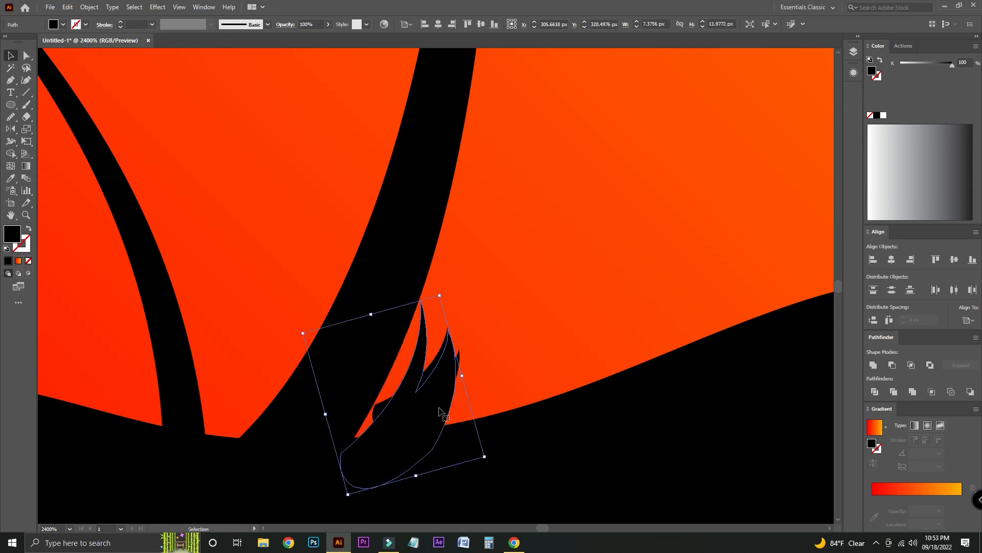
{"action": "key", "text": "ctrl+z"}
{"action": "key", "text": "ctrl+z"}
- Move the grass at the large palm's foot slightly down into the island and deselect it
{"action": "left_click", "coordinate": [524, 333]}
{"action": "left_click_drag", "start_coordinate": [455, 376], "coordinate": [472, 399]}
{"action": "left_click", "coordinate": [512, 331]}
{"action": "key", "text": "ctrl+minus"}
{"action": "key", "text": "ctrl+minus"}
{"action": "key", "text": "ctrl+minus"}
{"action": "key", "text": "ctrl+minus"}
{"action": "key", "text": "ctrl+minus"}
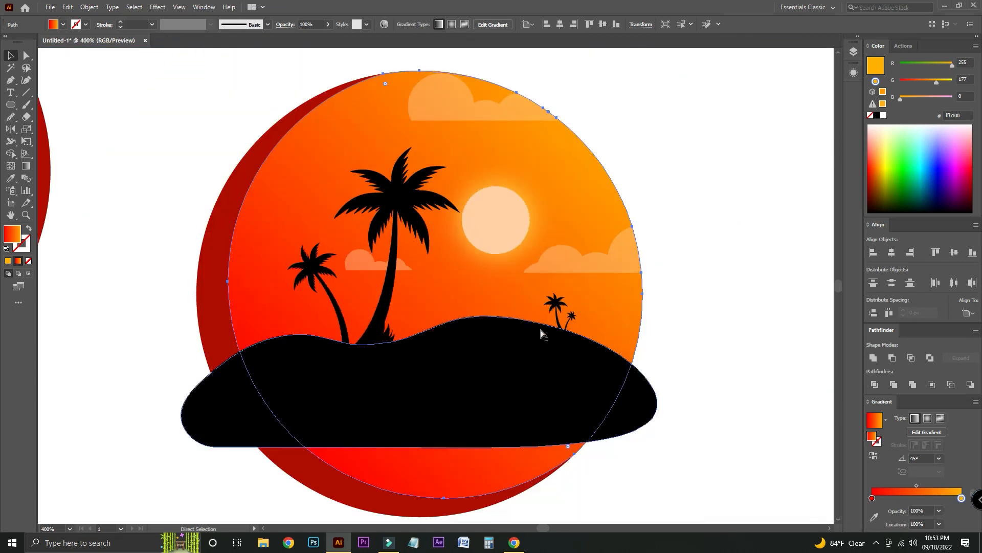
{"action": "key", "text": "ctrl+s"}
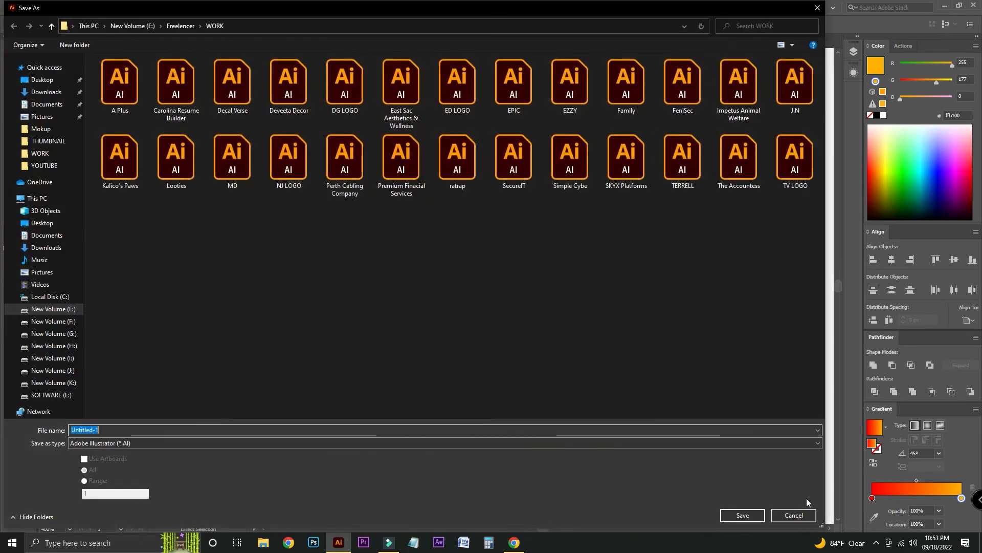
{"action": "left_click", "coordinate": [795, 515]}
- Draw the zigzag left edge of a water reflection below the island with the Pen tool, stepping inward toward its base
{"action": "left_click_drag", "start_coordinate": [684, 211], "coordinate": [716, 82]}
{"action": "left_click_drag", "start_coordinate": [575, 469], "coordinate": [134, 297]}
{"action": "left_click", "coordinate": [10, 153]}
{"action": "left_click_drag", "start_coordinate": [461, 340], "coordinate": [322, 395]}
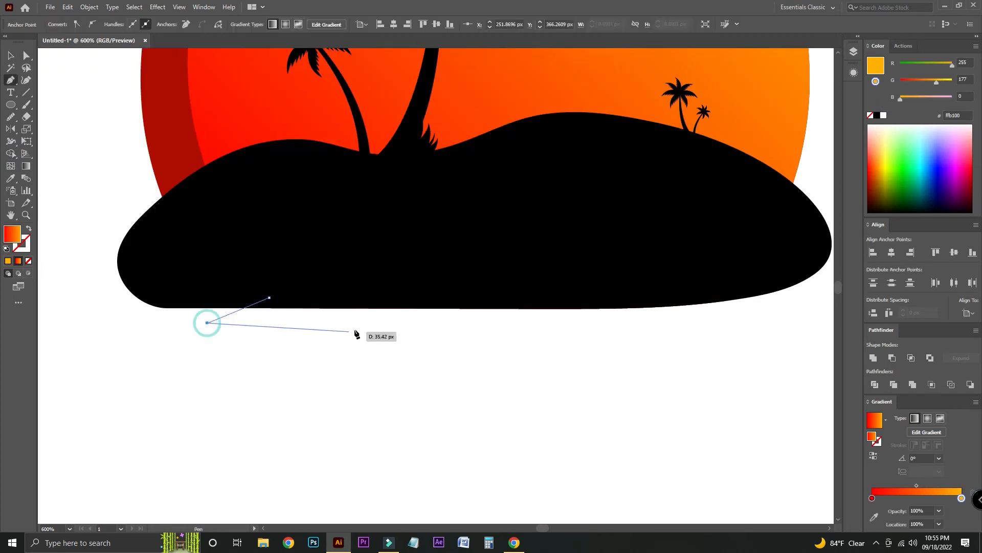
{"action": "left_click", "coordinate": [334, 323]}
{"action": "left_click", "coordinate": [226, 350]}
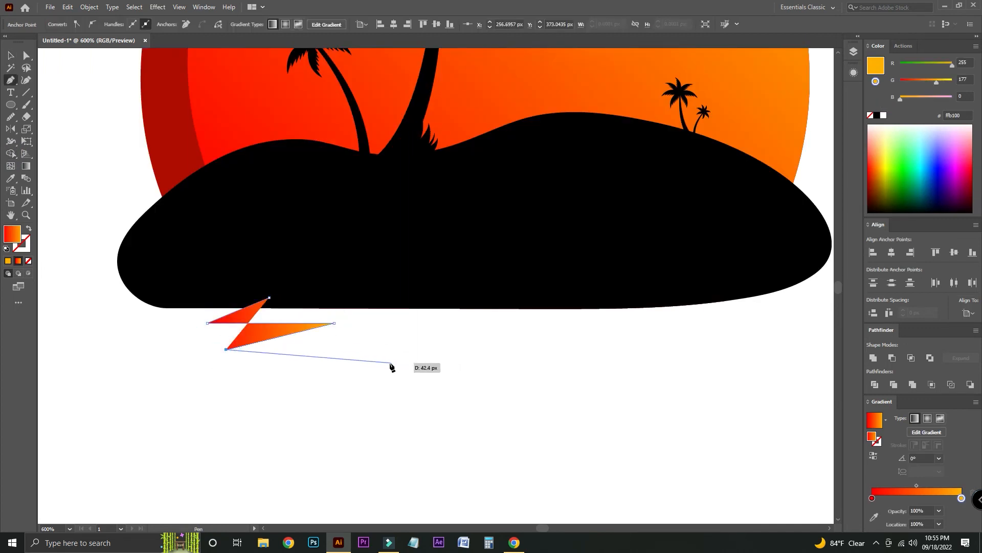
{"action": "left_click", "coordinate": [370, 350]}
{"action": "left_click", "coordinate": [256, 382]}
{"action": "left_click", "coordinate": [430, 388]}
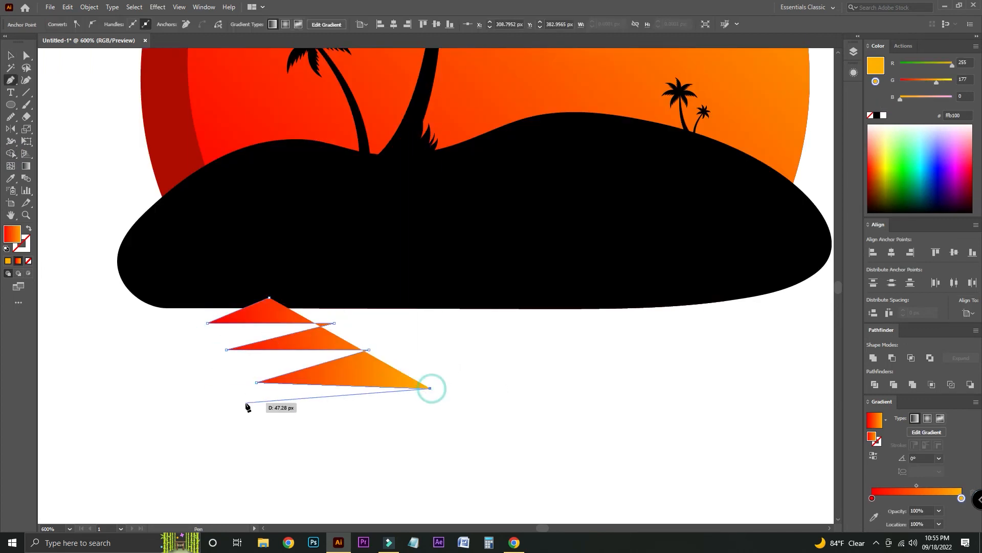
{"action": "left_click", "coordinate": [290, 405]}
{"action": "left_click", "coordinate": [487, 418]}
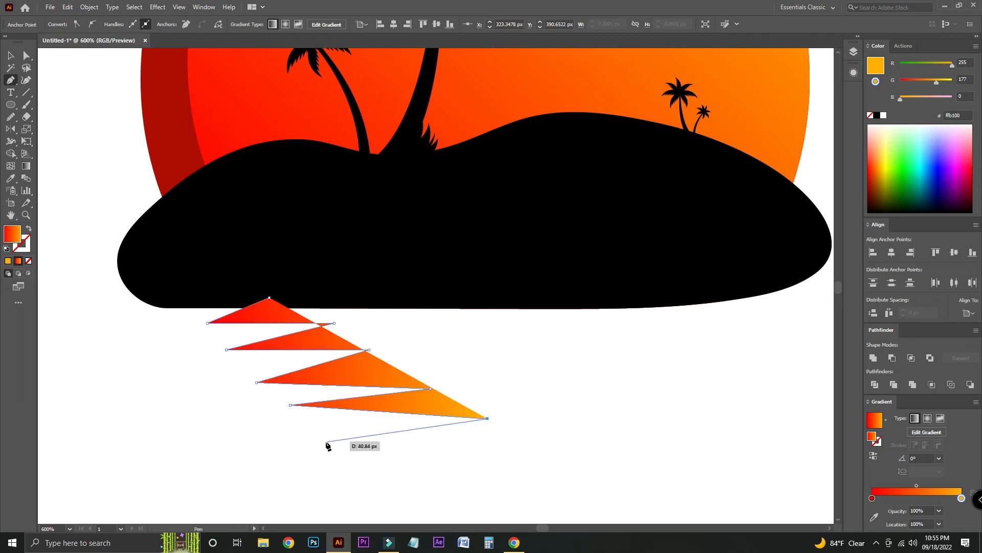
{"action": "left_click", "coordinate": [324, 443]}
{"action": "left_click", "coordinate": [517, 451]}
- Close the reflection path with a flat base, a plain right side, and a curved top edge inside the black island
{"action": "left_click_drag", "start_coordinate": [461, 453], "coordinate": [321, 442]}
{"action": "left_click", "coordinate": [289, 455]}
{"action": "left_click", "coordinate": [428, 456]}
{"action": "left_click_drag", "start_coordinate": [400, 312], "coordinate": [395, 239]}
{"action": "left_click_drag", "start_coordinate": [336, 235], "coordinate": [306, 234]}
{"action": "left_click_drag", "start_coordinate": [241, 230], "coordinate": [203, 232]}
{"action": "left_click_drag", "start_coordinate": [149, 270], "coordinate": [140, 279]}
{"action": "left_click", "coordinate": [127, 286]}
- Round the zigzag corners of the reflection shape to a radius of about 0.85 px
{"action": "left_click", "coordinate": [10, 55]}
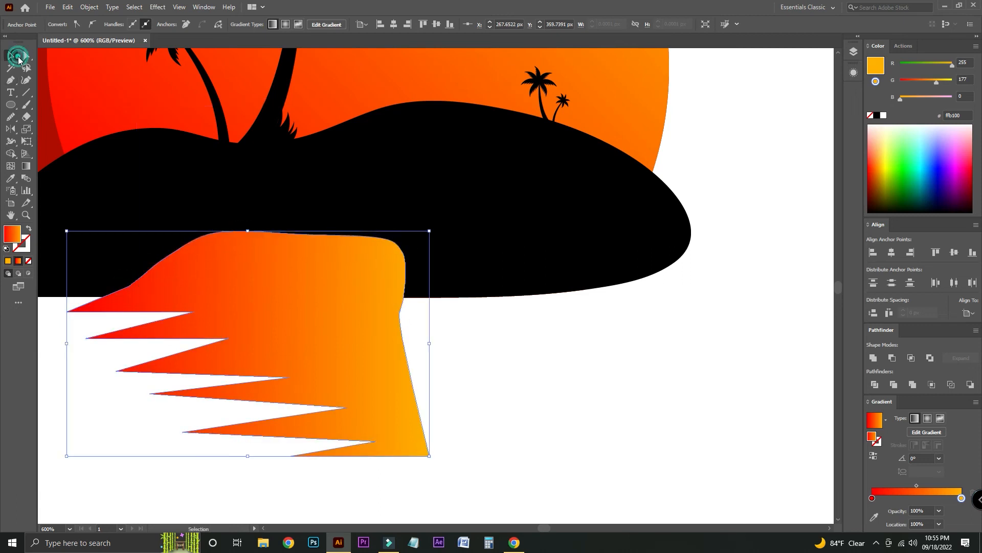
{"action": "left_click", "coordinate": [26, 55]}
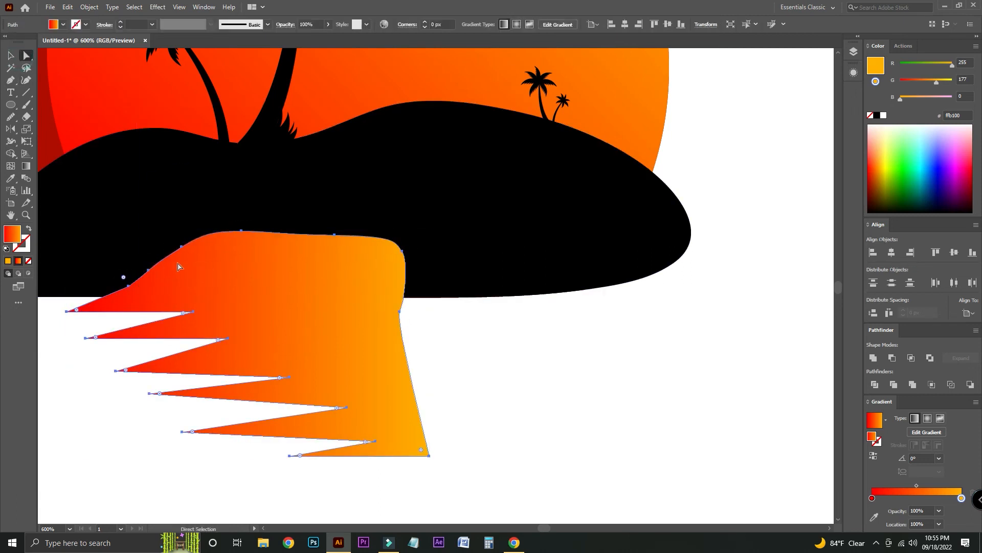
{"action": "left_click_drag", "start_coordinate": [186, 319], "coordinate": [167, 318]}
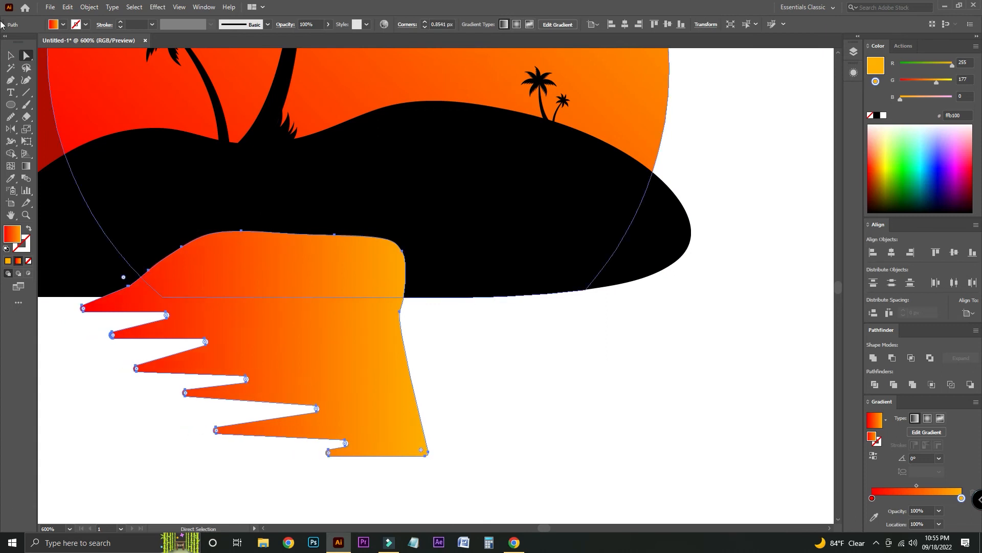
{"action": "left_click", "coordinate": [15, 58]}
{"action": "left_click", "coordinate": [569, 460]}
- Mirror a copy of the reflection shape horizontally and place it on the right so its inner edge overlaps the original
{"action": "left_click", "coordinate": [346, 384]}
{"action": "key", "text": "o"}
{"action": "key", "text": "Return"}
{"action": "left_click", "coordinate": [721, 332]}
{"action": "left_click", "coordinate": [12, 56]}
{"action": "left_click_drag", "start_coordinate": [229, 318], "coordinate": [525, 318]}
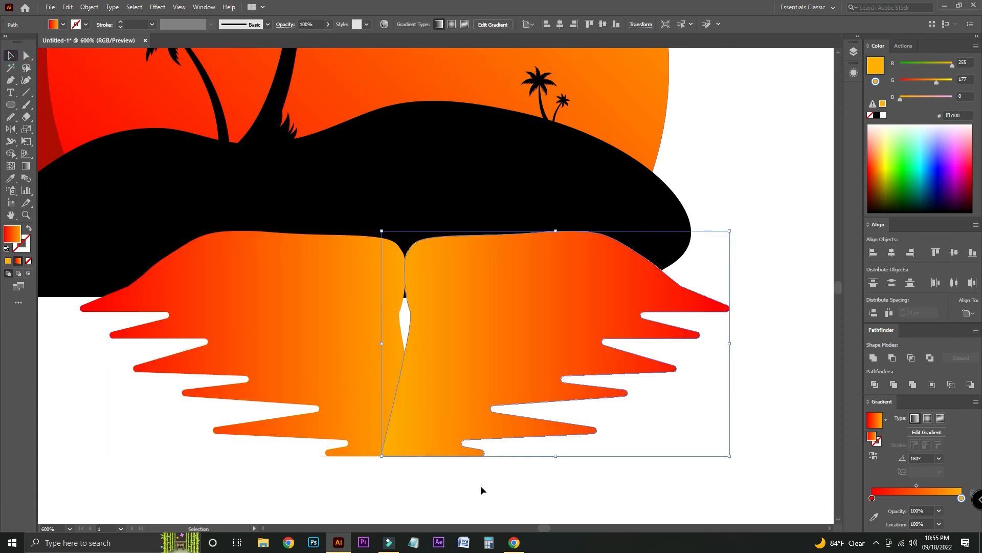
{"action": "left_click", "coordinate": [480, 485]}
{"action": "left_click_drag", "start_coordinate": [475, 388], "coordinate": [462, 370]}
- Unite the two reflection halves into one shape and send it behind the black island
{"action": "left_click_drag", "start_coordinate": [503, 491], "coordinate": [358, 376]}
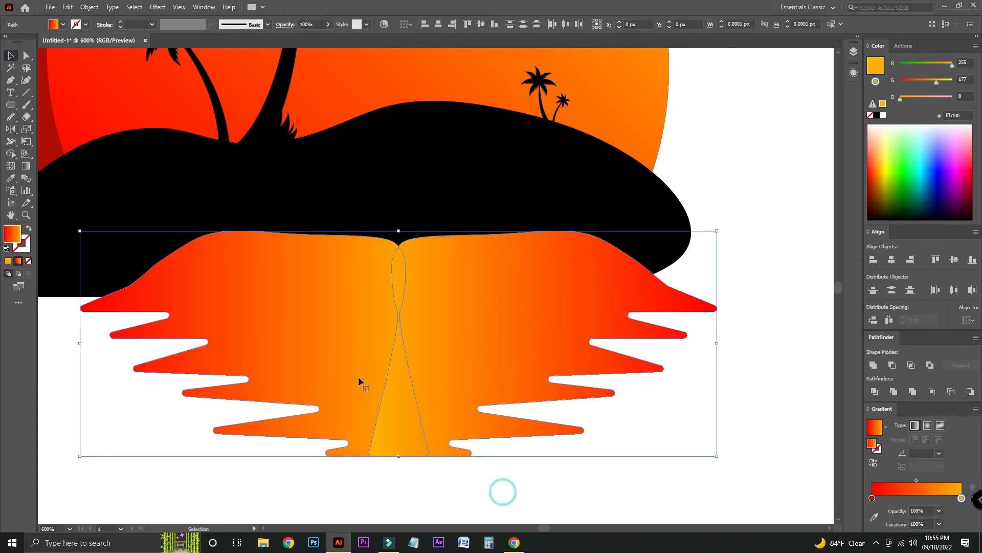
{"action": "mouse_move", "coordinate": [508, 477]}
{"action": "left_click", "coordinate": [618, 511]}
{"action": "left_click", "coordinate": [683, 465]}
- Scale the water reflection down and position it beneath the middle of the island
{"action": "key", "text": "ctrl+minus"}
{"action": "key", "text": "ctrl+minus"}
{"action": "key", "text": "ctrl+minus"}
{"action": "left_click_drag", "start_coordinate": [401, 338], "coordinate": [456, 398]}
{"action": "left_click_drag", "start_coordinate": [532, 344], "coordinate": [486, 327]}
{"action": "left_click", "coordinate": [561, 348]}
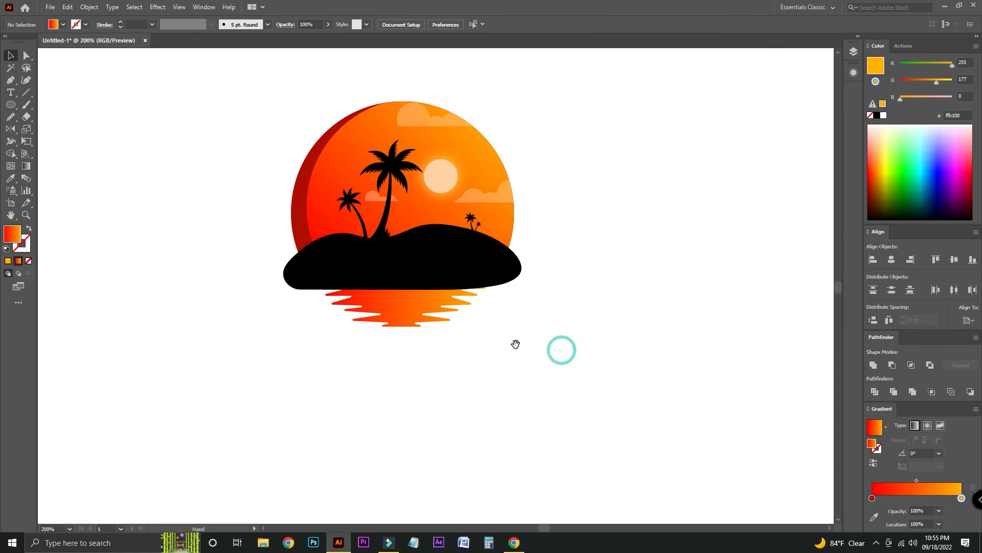
{"action": "key", "text": "ctrl+plus"}
{"action": "key", "text": "ctrl+plus"}
{"action": "left_click", "coordinate": [649, 373]}
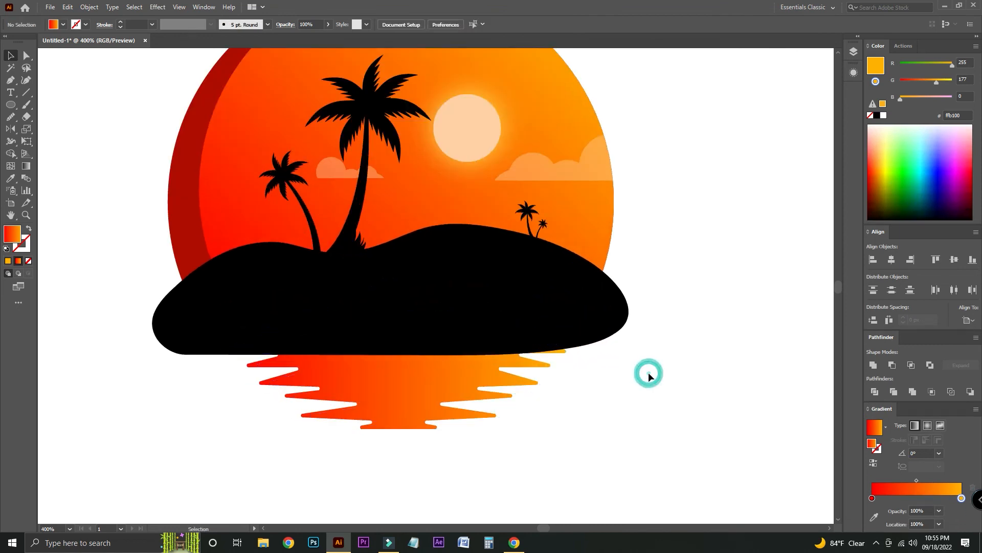
- Add a two-line text reading "YOUR LOGO" and "TITLE" below the illustration
{"action": "key", "text": "ctrl+minus"}
{"action": "key", "text": "ctrl+minus"}
{"action": "key", "text": "ctrl+minus"}
{"action": "left_click_drag", "start_coordinate": [631, 370], "coordinate": [326, 138]}
{"action": "left_click", "coordinate": [486, 191]}
{"action": "left_click", "coordinate": [10, 92]}
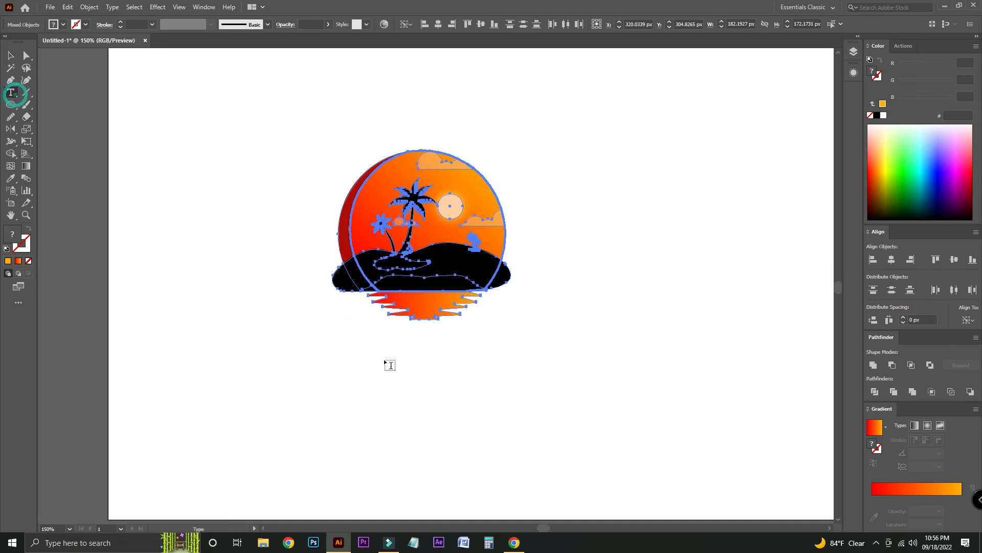
{"action": "left_click", "coordinate": [330, 355]}
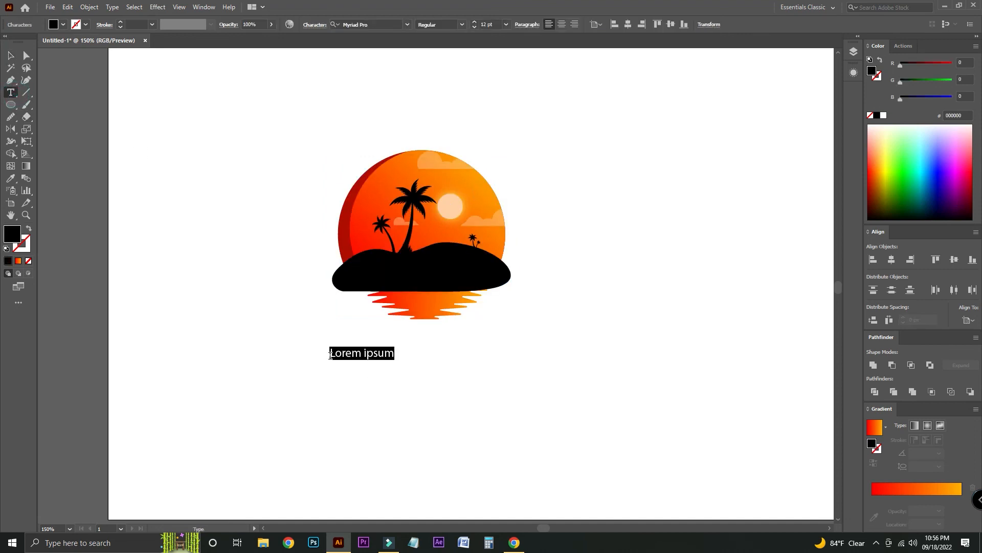
{"action": "type", "text": "YOUR LOGO"}
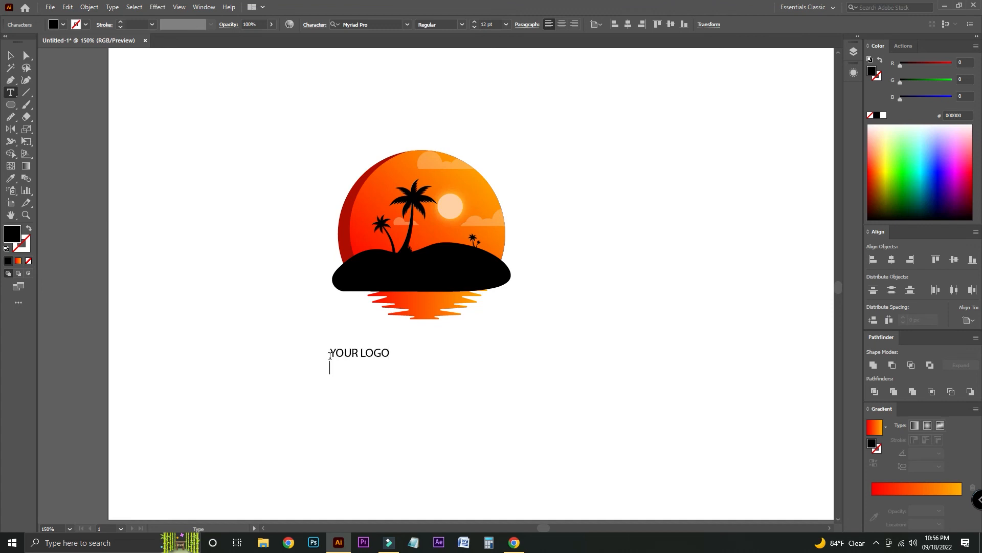
{"action": "type", "text": " TITLE"}
{"action": "key", "text": "ctrl+equal"}
{"action": "key", "text": "ctrl+equal"}
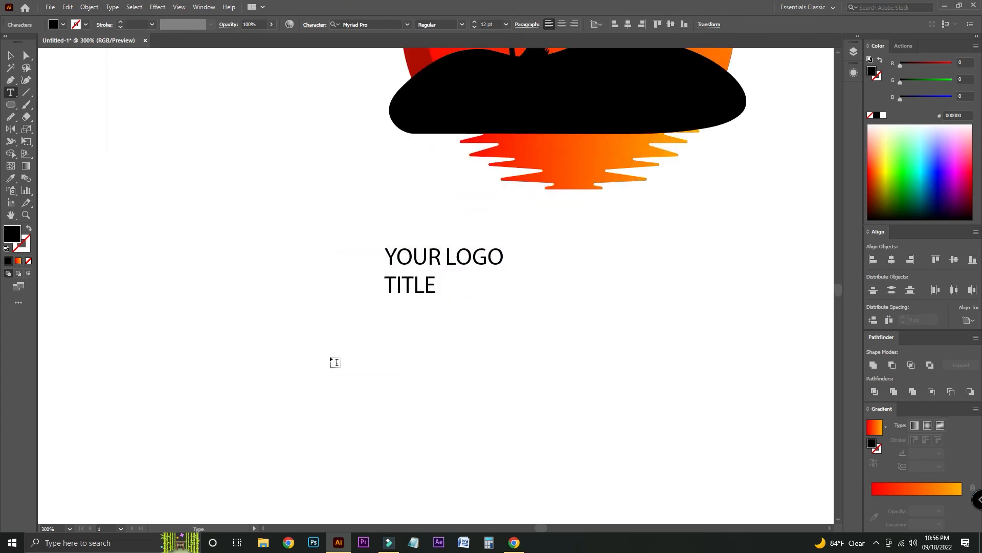
{"action": "left_click", "coordinate": [10, 55]}
- Set the word "YOUR" in Raleway with a bold weight
{"action": "key", "text": "ctrl+equal"}
{"action": "key", "text": "ctrl+equal"}
{"action": "left_click", "coordinate": [11, 92]}
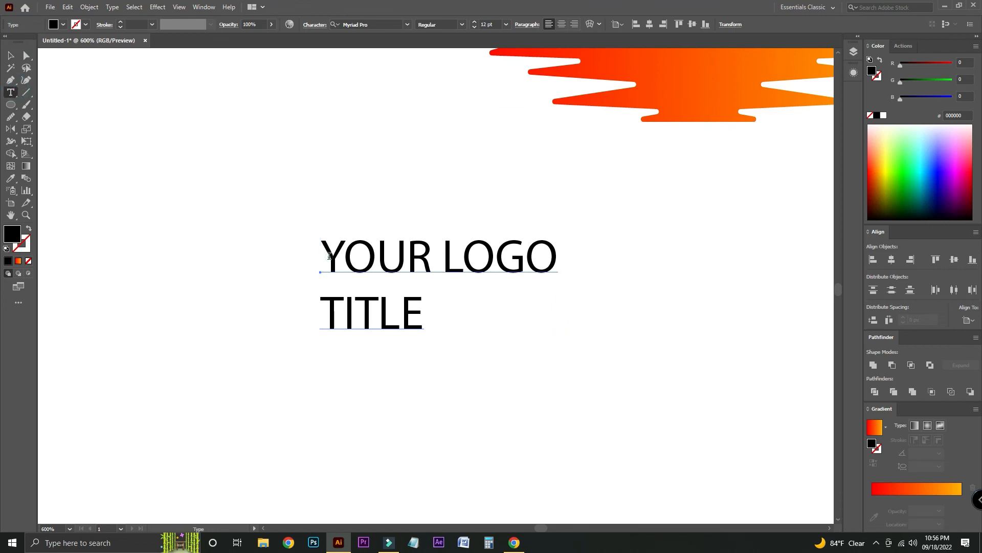
{"action": "double_click", "coordinate": [376, 256]}
{"action": "left_click", "coordinate": [408, 24]}
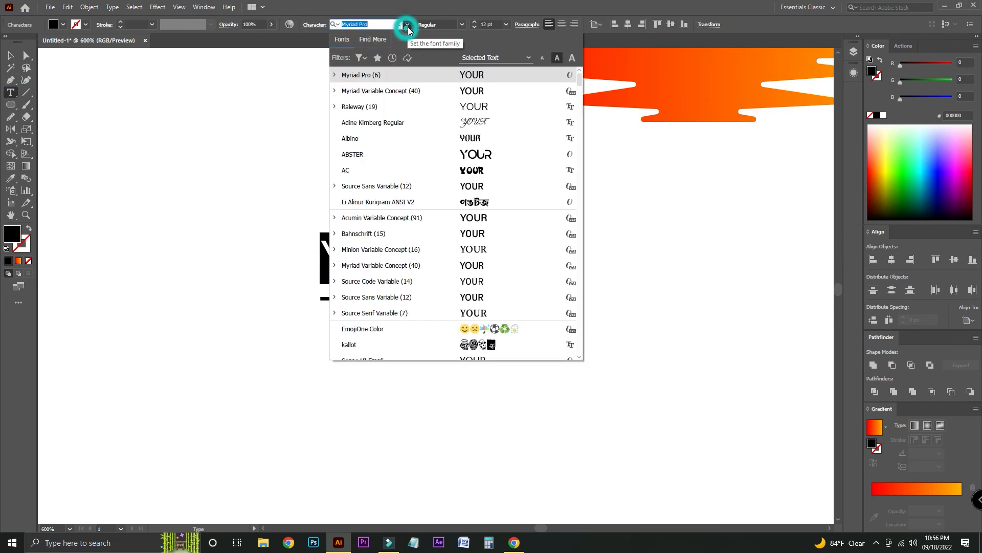
{"action": "left_click", "coordinate": [461, 106]}
{"action": "left_click", "coordinate": [462, 24]}
{"action": "left_click", "coordinate": [432, 171]}
- Set the word "LOGO" in Raleway with a light weight
{"action": "left_click_drag", "start_coordinate": [463, 255], "coordinate": [592, 266]}
{"action": "left_click", "coordinate": [462, 24]}
{"action": "left_click", "coordinate": [407, 24]}
{"action": "left_click", "coordinate": [429, 78]}
{"action": "left_click", "coordinate": [462, 24]}
{"action": "left_click", "coordinate": [445, 82]}
- Set the word "TITLE" in Raleway Thin
{"action": "double_click", "coordinate": [378, 296]}
{"action": "left_click", "coordinate": [407, 24]}
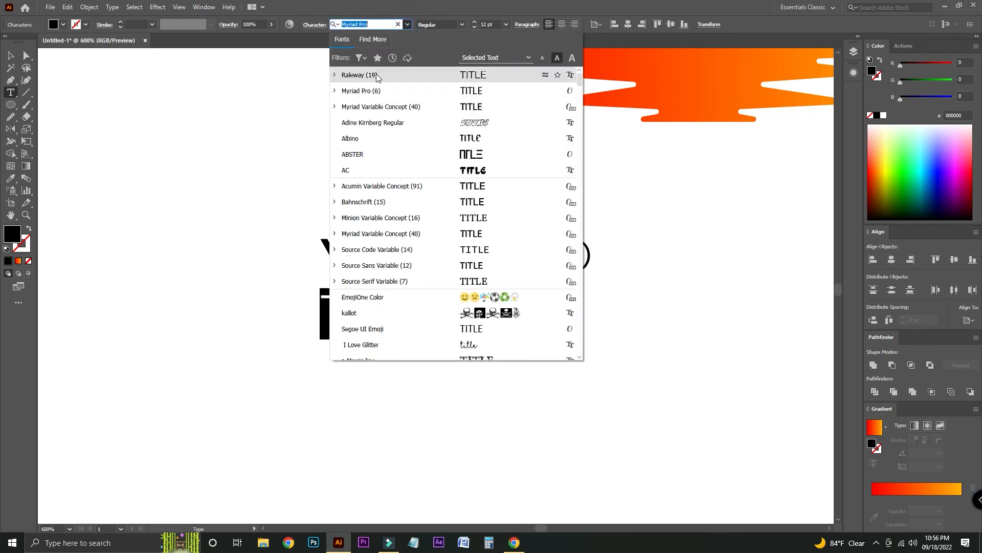
{"action": "left_click", "coordinate": [429, 75]}
{"action": "left_click", "coordinate": [462, 25]}
{"action": "left_click", "coordinate": [445, 39]}
- Reduce the font size of "TITLE" to 7 pt
{"action": "left_click", "coordinate": [475, 27]}
{"action": "left_click", "coordinate": [475, 27]}
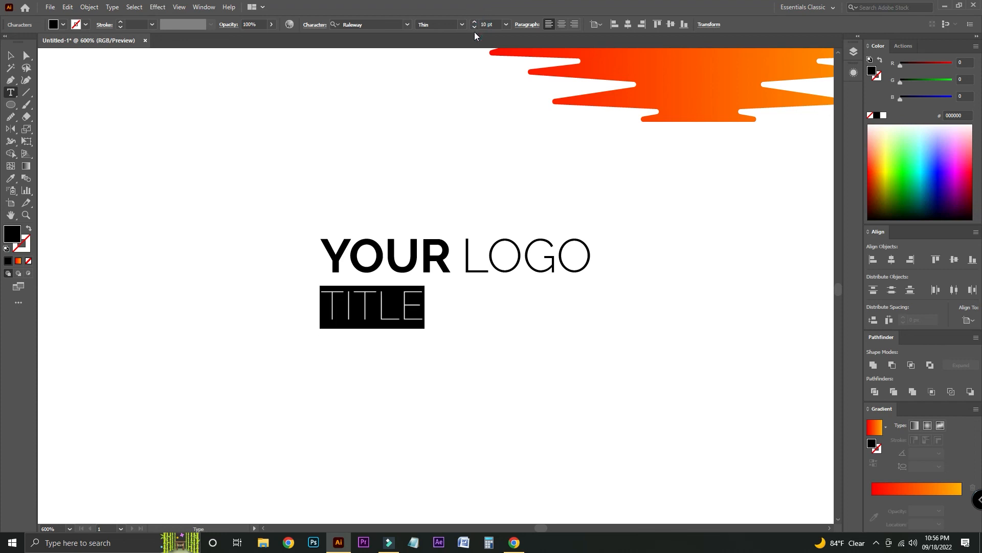
{"action": "left_click", "coordinate": [475, 26]}
{"action": "left_click", "coordinate": [475, 27]}
{"action": "left_click", "coordinate": [475, 26]}
{"action": "left_click", "coordinate": [474, 27]}
{"action": "left_click", "coordinate": [475, 27]}
{"action": "left_click", "coordinate": [475, 22]}
{"action": "left_click", "coordinate": [474, 22]}
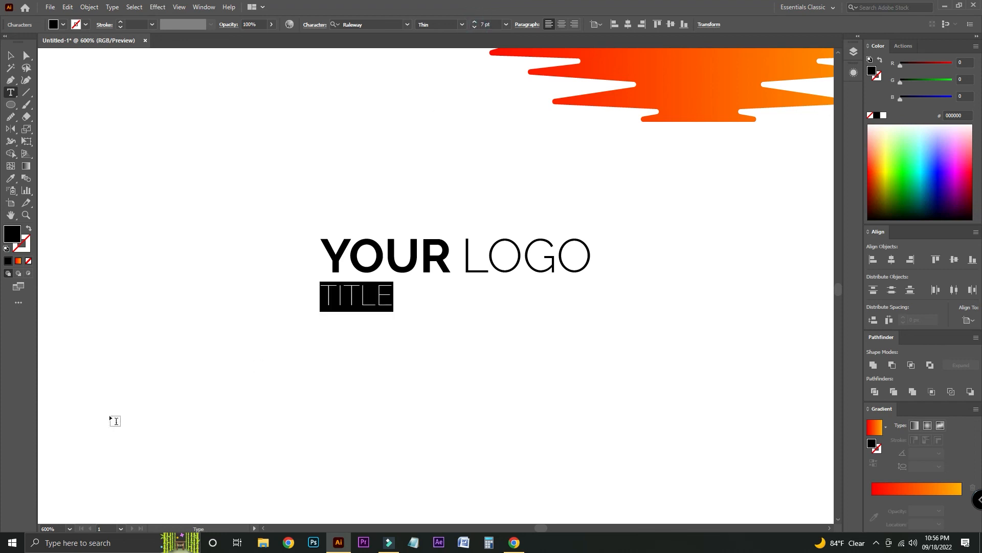
- Widen the tracking of "TITLE" until the word spans the full width of "YOUR LOGO"
{"action": "key", "text": "alt+Right"}
{"action": "key", "text": "alt+Right"}
{"action": "key", "text": "alt+Right"}
{"action": "key", "text": "alt+Right"}
{"action": "key", "text": "alt+Right"}
{"action": "key", "text": "alt+Right"}
{"action": "key", "text": "alt+Right"}
{"action": "key", "text": "alt+Right"}
{"action": "key", "text": "alt+Right"}
{"action": "key", "text": "alt+Right"}
{"action": "key", "text": "alt+Right"}
{"action": "key", "text": "alt+Right"}
{"action": "key", "text": "alt+Right"}
{"action": "key", "text": "alt+Right"}
{"action": "key", "text": "alt+Right"}
{"action": "key", "text": "alt+Right"}
{"action": "key", "text": "alt+Right"}
{"action": "key", "text": "alt+Right"}
{"action": "key", "text": "alt+Right"}
{"action": "key", "text": "alt+Right"}
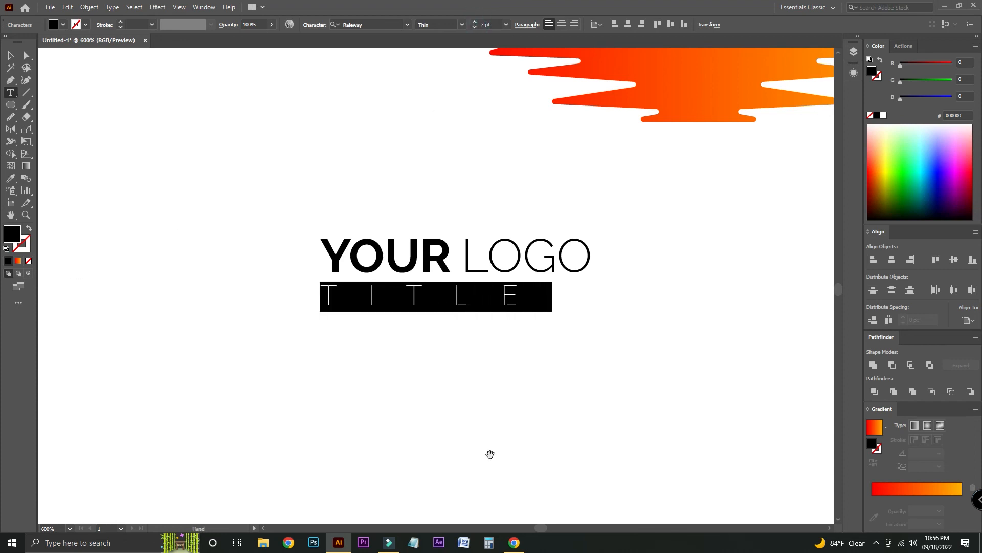
{"action": "key", "text": "alt+Right"}
{"action": "key", "text": "alt+Right"}
{"action": "key", "text": "alt+Right"}
{"action": "key", "text": "alt+Right"}
{"action": "key", "text": "alt+Right"}
{"action": "key", "text": "alt+Right"}
{"action": "key", "text": "alt+Right"}
{"action": "key", "text": "alt+Right"}
{"action": "key", "text": "alt+Right"}
{"action": "key", "text": "alt+Right"}
{"action": "key", "text": "alt+Right"}
{"action": "key", "text": "alt+Right"}
{"action": "key", "text": "alt+Right"}
{"action": "key", "text": "alt+Right"}
{"action": "key", "text": "alt+Right"}
{"action": "key", "text": "alt+Right"}
{"action": "key", "text": "alt+Right"}
{"action": "key", "text": "alt+Right"}
- Convert the logo text to outlines and ungroup the letters
{"action": "left_click", "coordinate": [26, 55]}
{"action": "right_click", "coordinate": [504, 260]}
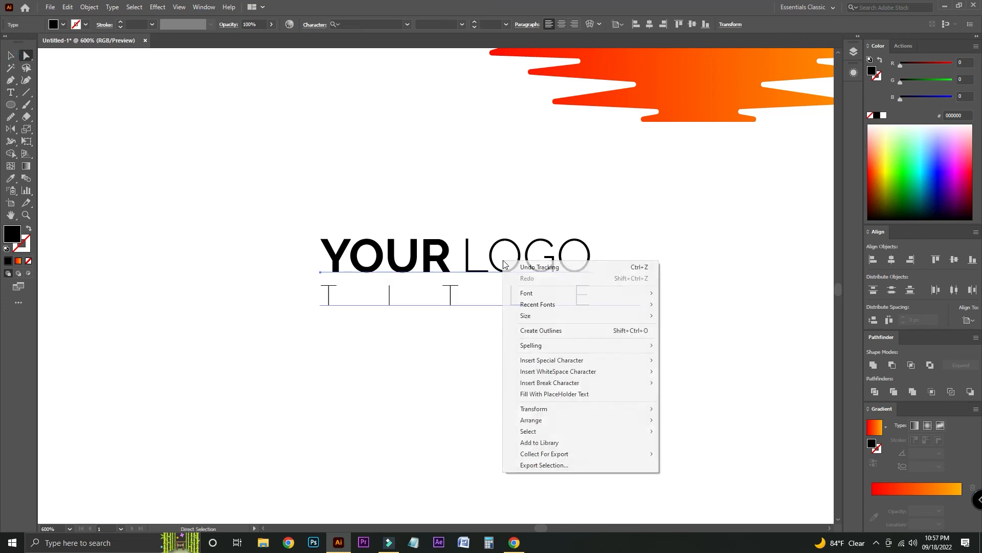
{"action": "left_click", "coordinate": [537, 330]}
{"action": "right_click", "coordinate": [448, 253]}
{"action": "left_click", "coordinate": [481, 337]}
{"action": "left_click", "coordinate": [597, 339]}
- Unite the outlined letters of "TITLE" into one shape, and unite the "YOUR LOGO" letters into another
{"action": "left_click", "coordinate": [10, 56]}
{"action": "left_click_drag", "start_coordinate": [706, 376], "coordinate": [293, 283]}
{"action": "left_click", "coordinate": [873, 366]}
{"action": "left_click", "coordinate": [667, 351]}
{"action": "left_click_drag", "start_coordinate": [258, 204], "coordinate": [692, 276]}
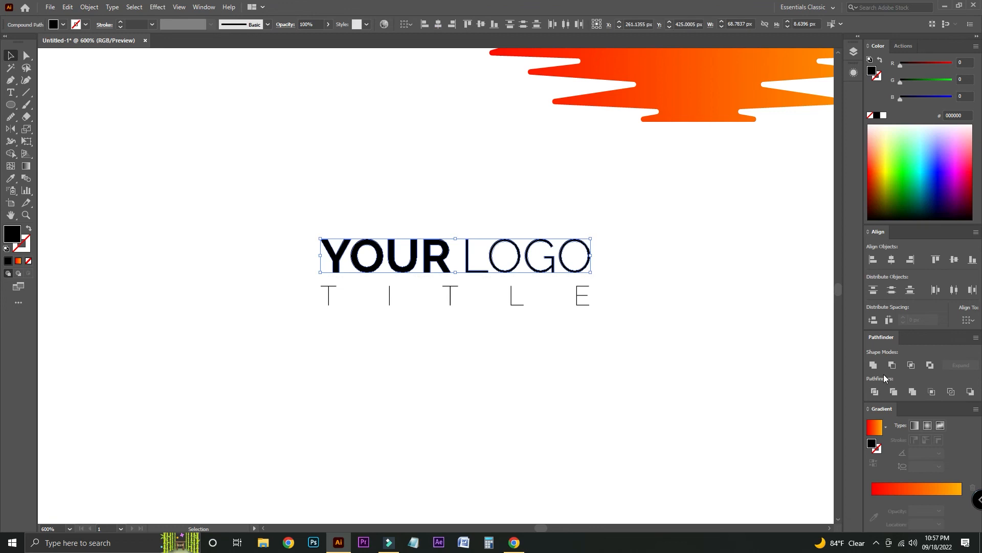
{"action": "left_click", "coordinate": [873, 366]}
{"action": "left_click", "coordinate": [614, 367]}
- Align the "YOUR LOGO" and "TITLE" shapes with each other and group them
{"action": "left_click_drag", "start_coordinate": [620, 352], "coordinate": [560, 393]}
{"action": "key", "text": "ctrl+a"}
{"action": "right_click", "coordinate": [412, 283]}
{"action": "left_click", "coordinate": [453, 351]}
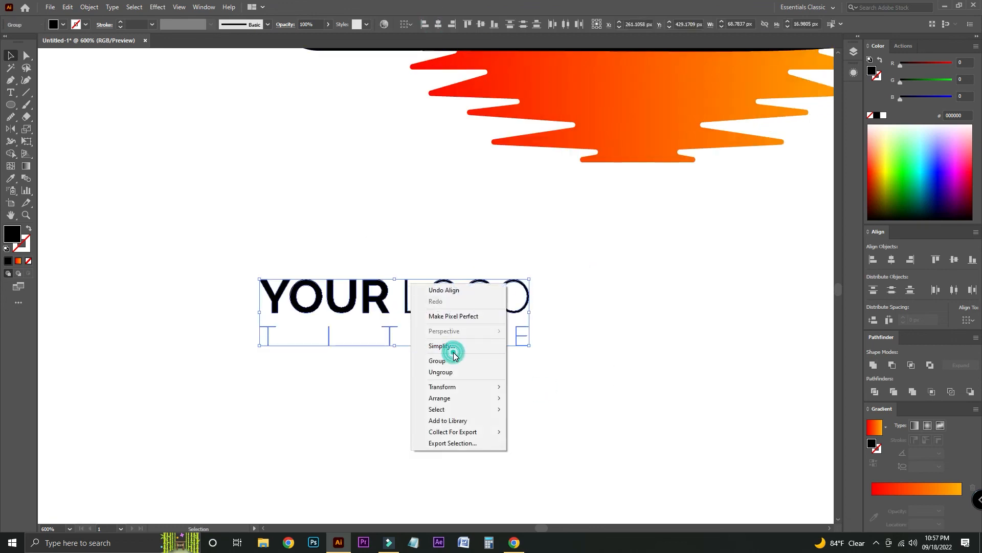
- Center the text group horizontally on the orange water reflection, using the reflection as the key object
{"action": "left_click_drag", "start_coordinate": [574, 186], "coordinate": [468, 346]}
{"action": "key", "text": "ctrl+minus"}
{"action": "key", "text": "ctrl+minus"}
{"action": "left_click_drag", "start_coordinate": [534, 283], "coordinate": [494, 356]}
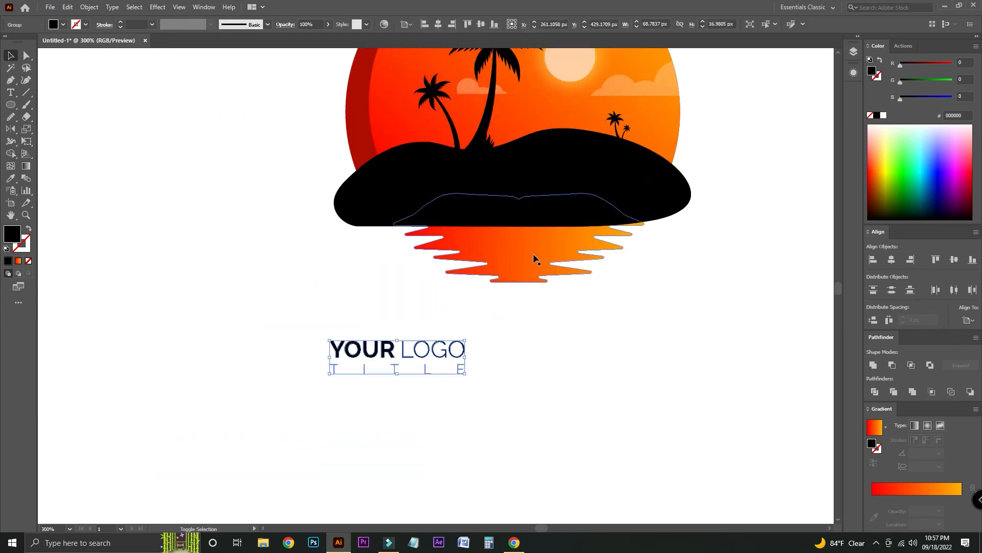
{"action": "left_click", "coordinate": [532, 254], "text": "shift"}
{"action": "left_click", "coordinate": [533, 255]}
{"action": "left_click", "coordinate": [438, 26]}
- Enlarge the text group to about twice its size and place it just beneath the water reflection
{"action": "left_click_drag", "start_coordinate": [618, 417], "coordinate": [528, 306]}
{"action": "left_click", "coordinate": [600, 484]}
{"action": "key", "text": "ctrl+minus"}
{"action": "key", "text": "ctrl+minus"}
{"action": "key", "text": "ctrl+minus"}
{"action": "left_click_drag", "start_coordinate": [561, 377], "coordinate": [572, 426]}
{"action": "left_click_drag", "start_coordinate": [470, 347], "coordinate": [467, 347]}
{"action": "left_click", "coordinate": [636, 342]}
- Group the sunset artwork with its text and center the whole logo horizontally and vertically on the artboard
{"action": "left_click_drag", "start_coordinate": [373, 230], "coordinate": [597, 454]}
{"action": "key", "text": "ctrl+g"}
{"action": "left_click", "coordinate": [438, 26]}
{"action": "left_click", "coordinate": [493, 26]}
{"action": "left_click", "coordinate": [468, 24]}
{"action": "left_click", "coordinate": [481, 24]}
{"action": "left_click", "coordinate": [708, 191]}
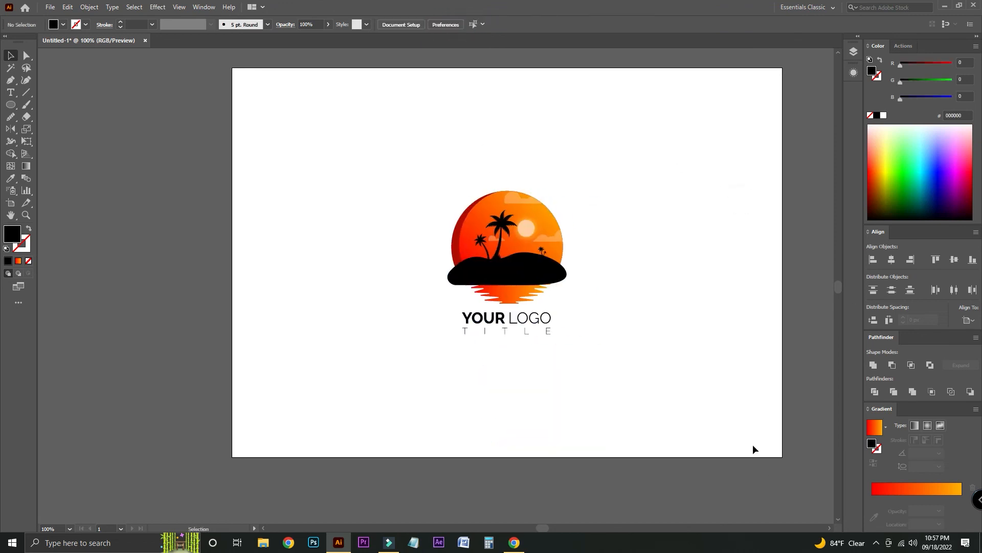